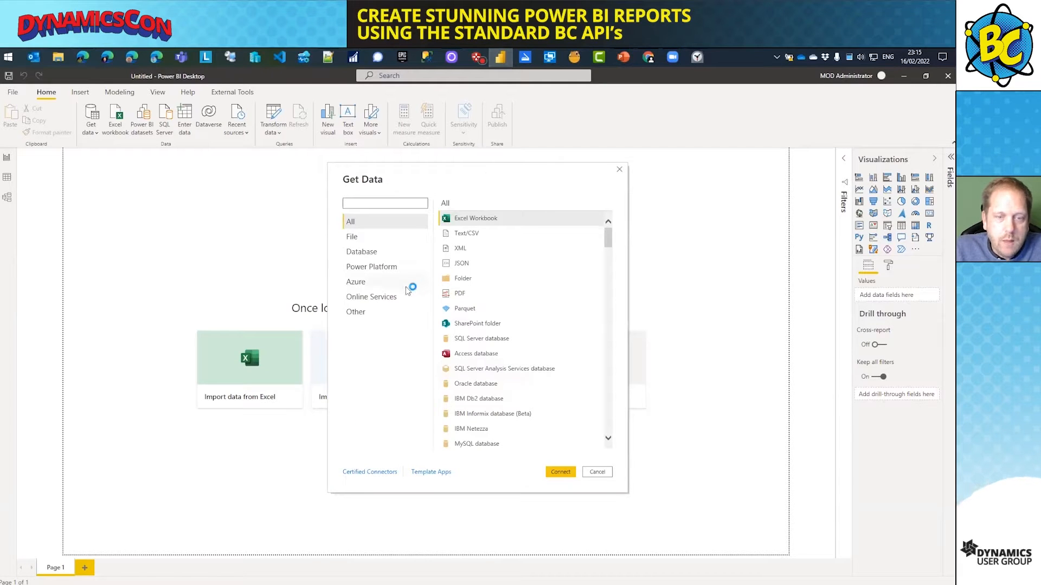
- Connect to the Dynamics 365 Business Central online service as a data source
{"action": "left_click", "coordinate": [401, 299]}
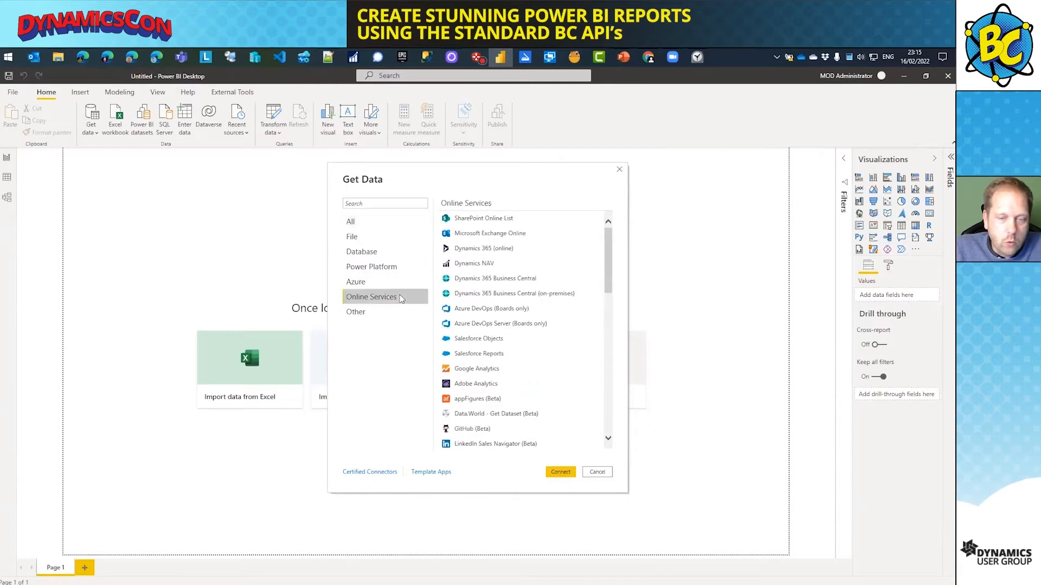
{"action": "left_click", "coordinate": [524, 279]}
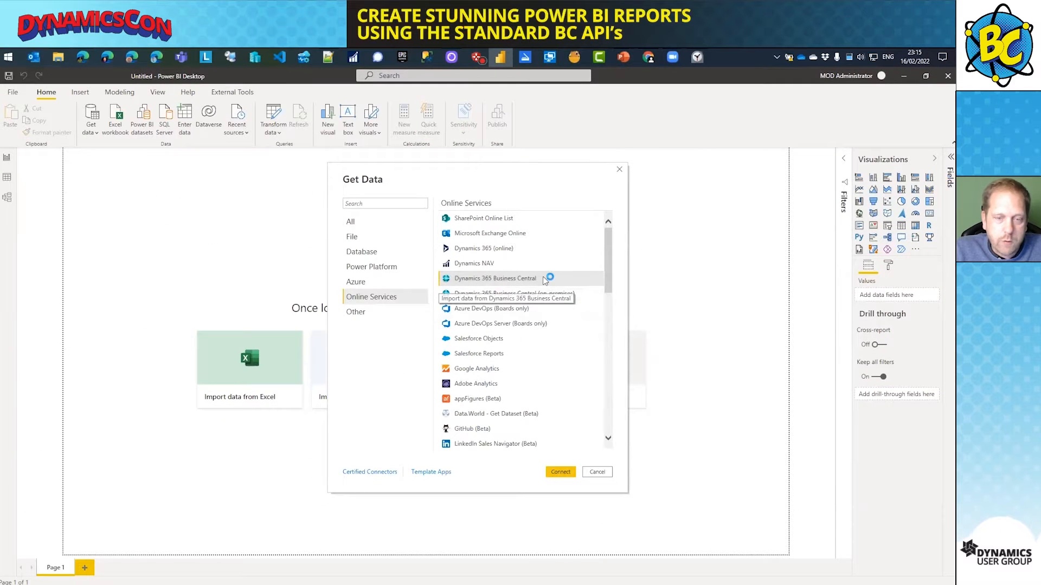
{"action": "left_click", "coordinate": [551, 471]}
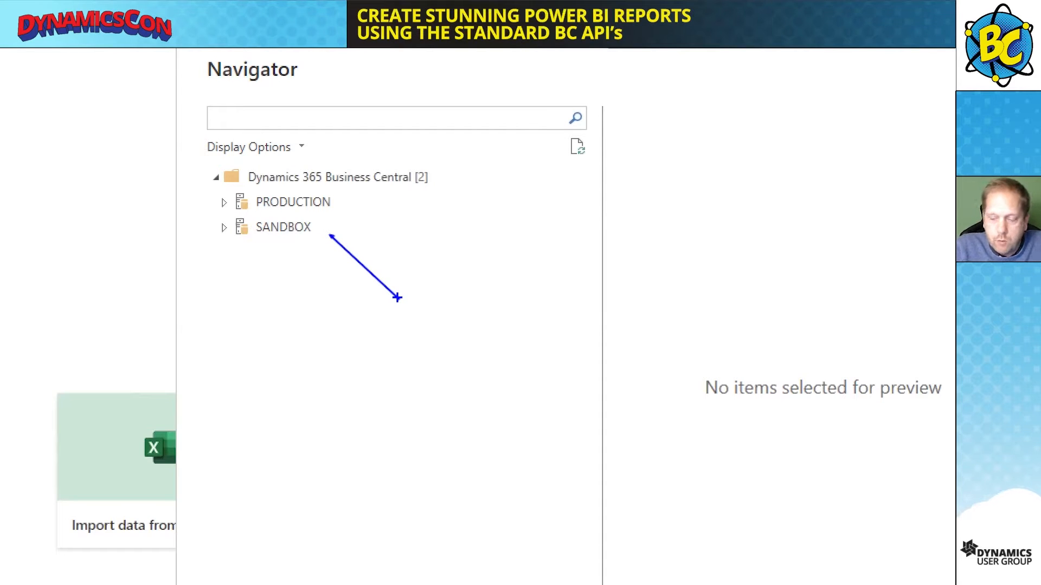
{"action": "key", "text": "Escape"}
- Expand the Web Services (legacy) folder of the CRONUS USA, Inc. company in the SANDBOX environment
{"action": "left_click", "coordinate": [280, 248]}
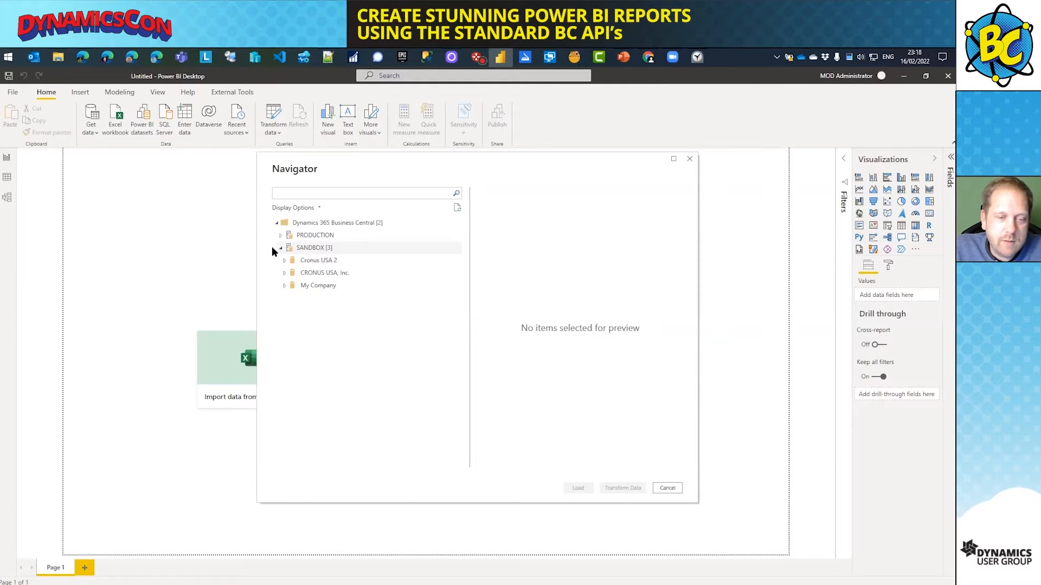
{"action": "left_click", "coordinate": [282, 275]}
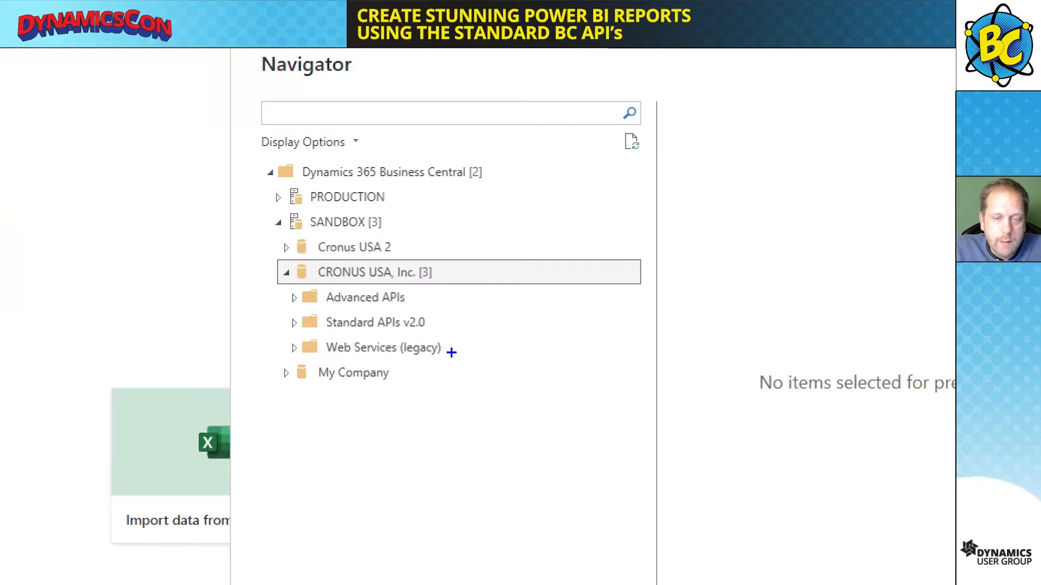
{"action": "left_click_drag", "start_coordinate": [454, 348], "coordinate": [534, 347]}
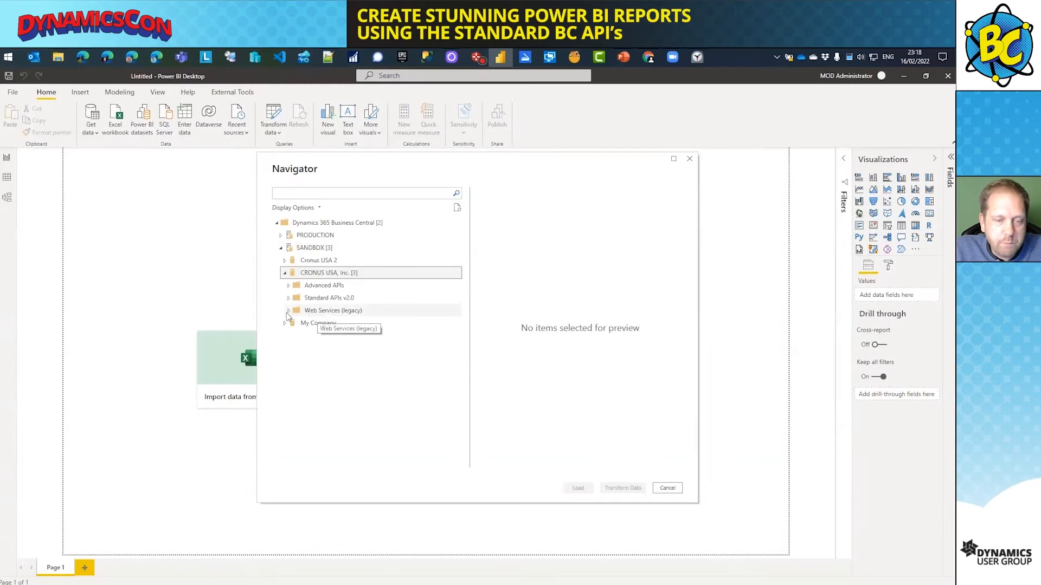
{"action": "left_click", "coordinate": [294, 349]}
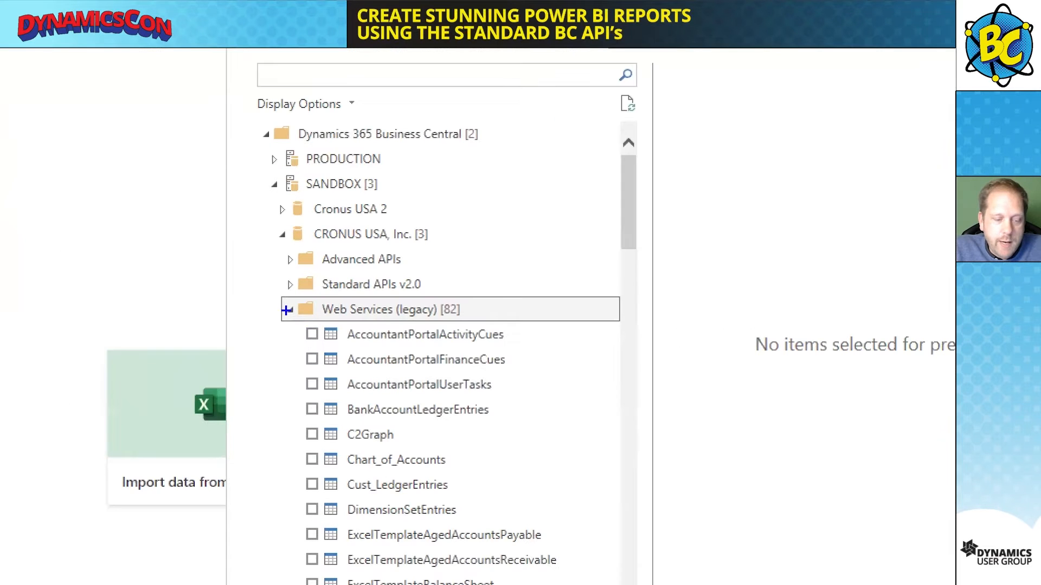
{"action": "left_click_drag", "start_coordinate": [363, 303], "coordinate": [375, 298]}
{"action": "left_click_drag", "start_coordinate": [463, 286], "coordinate": [472, 279]}
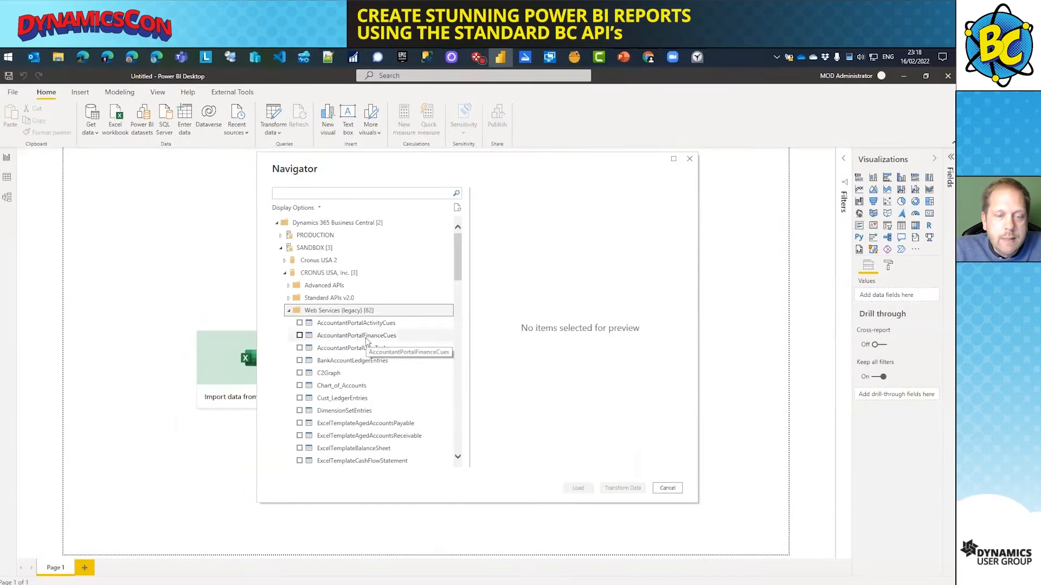
- Preview the Power_BI_Customer_List web service and examine its columns
{"action": "scroll", "coordinate": [367, 340], "scroll_direction": "down", "scroll_amount": 2}
{"action": "scroll", "coordinate": [367, 341], "scroll_direction": "down", "scroll_amount": 10}
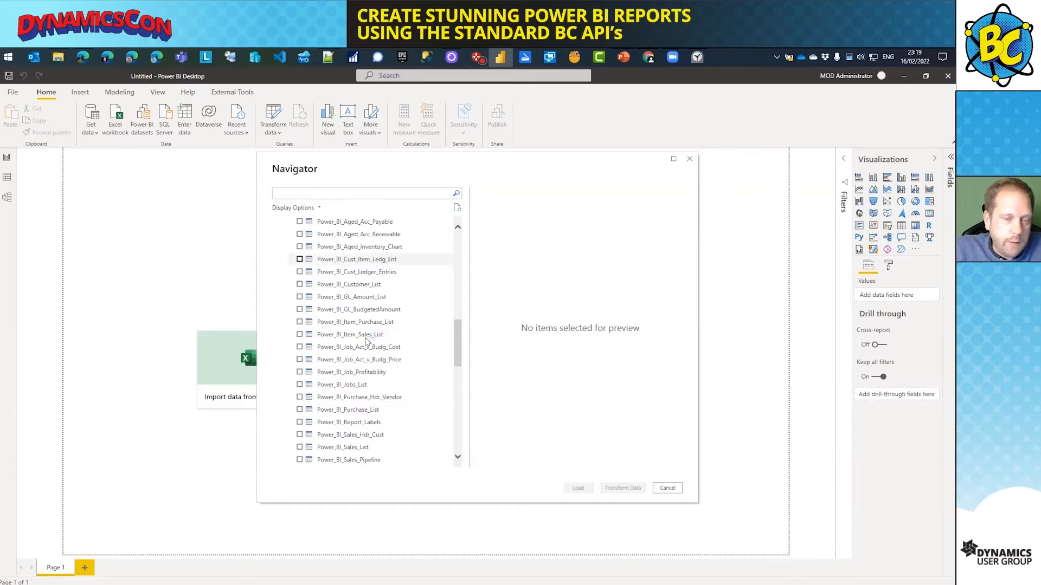
{"action": "left_click", "coordinate": [352, 287]}
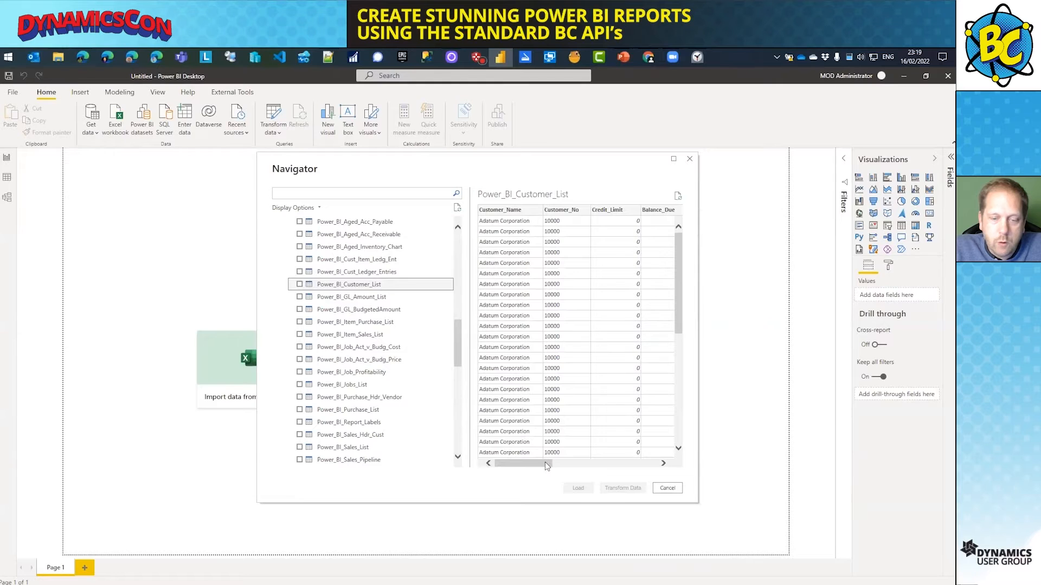
{"action": "left_click_drag", "start_coordinate": [545, 462], "coordinate": [612, 463]}
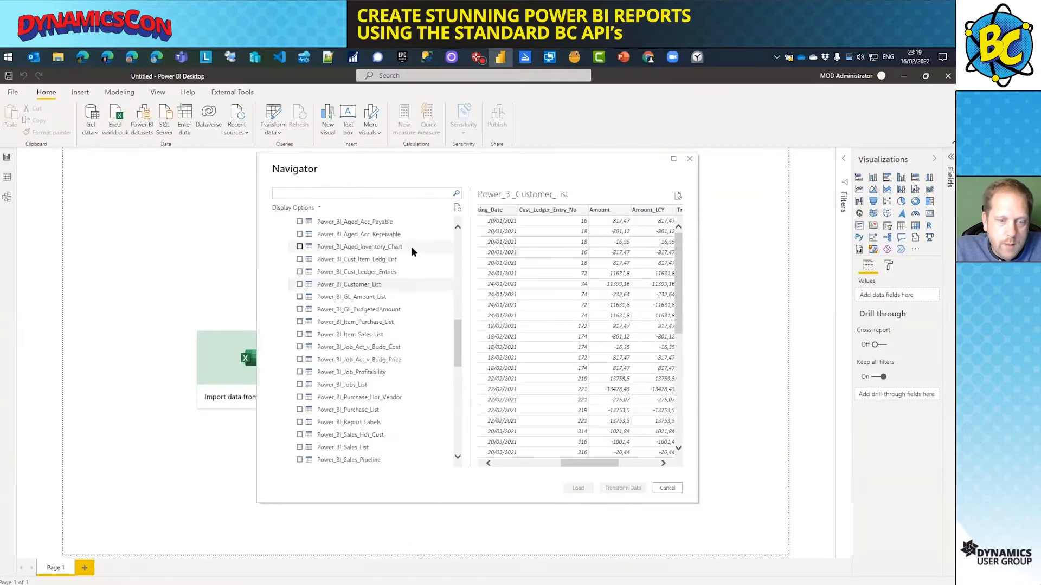
- Collapse the Web Services (legacy) folder and expand the Standard APIs v2.0 folder of CRONUS USA, Inc
{"action": "scroll", "coordinate": [203, 250], "scroll_direction": "up", "scroll_amount": 5}
{"action": "scroll", "coordinate": [411, 251], "scroll_direction": "up", "scroll_amount": 4}
{"action": "left_click", "coordinate": [289, 311]}
{"action": "left_click", "coordinate": [289, 298]}
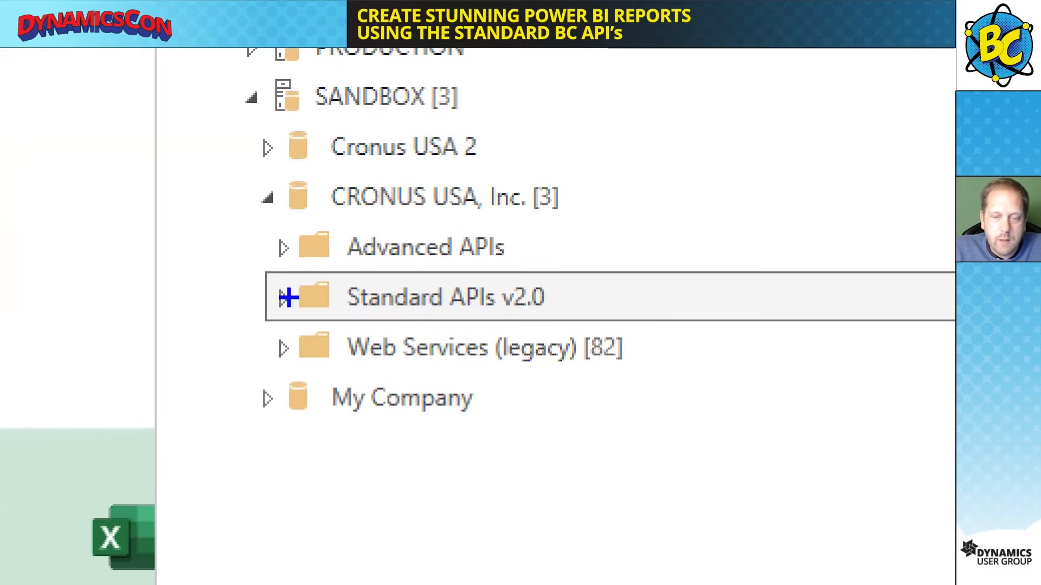
{"action": "left_click_drag", "start_coordinate": [564, 291], "coordinate": [683, 291]}
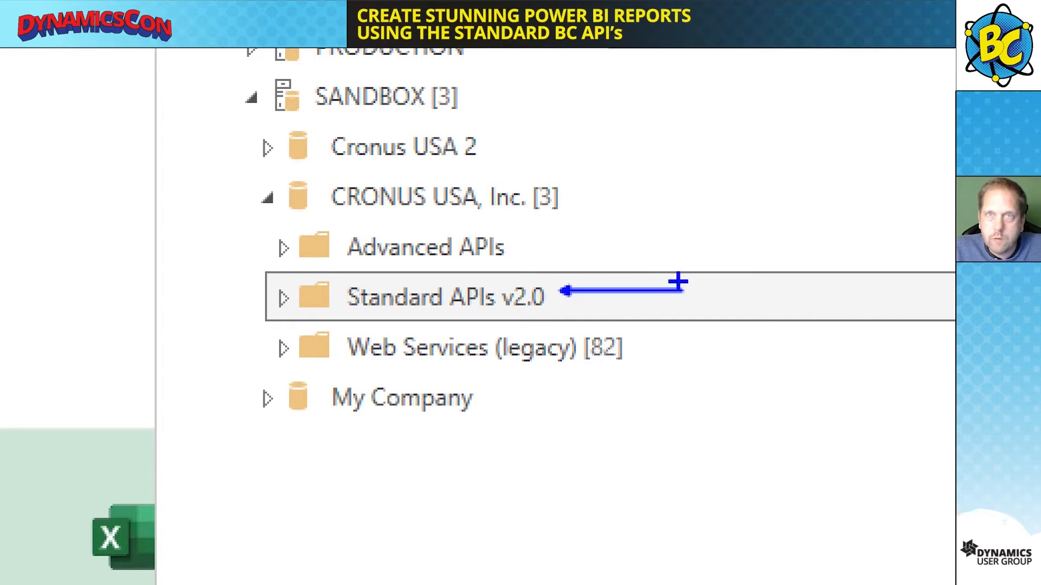
{"action": "left_click_drag", "start_coordinate": [524, 249], "coordinate": [632, 248]}
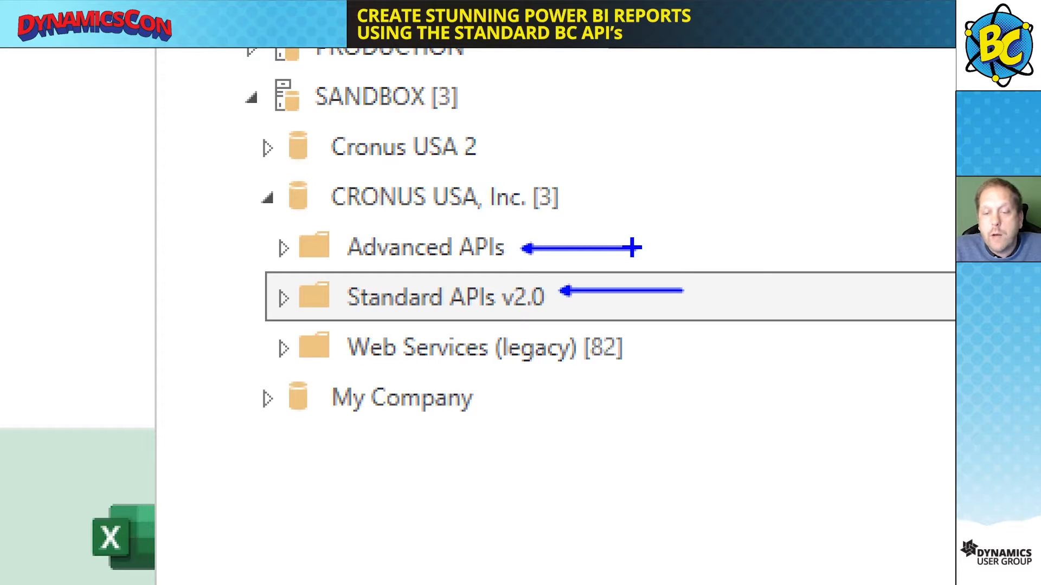
{"action": "key", "text": "Escape"}
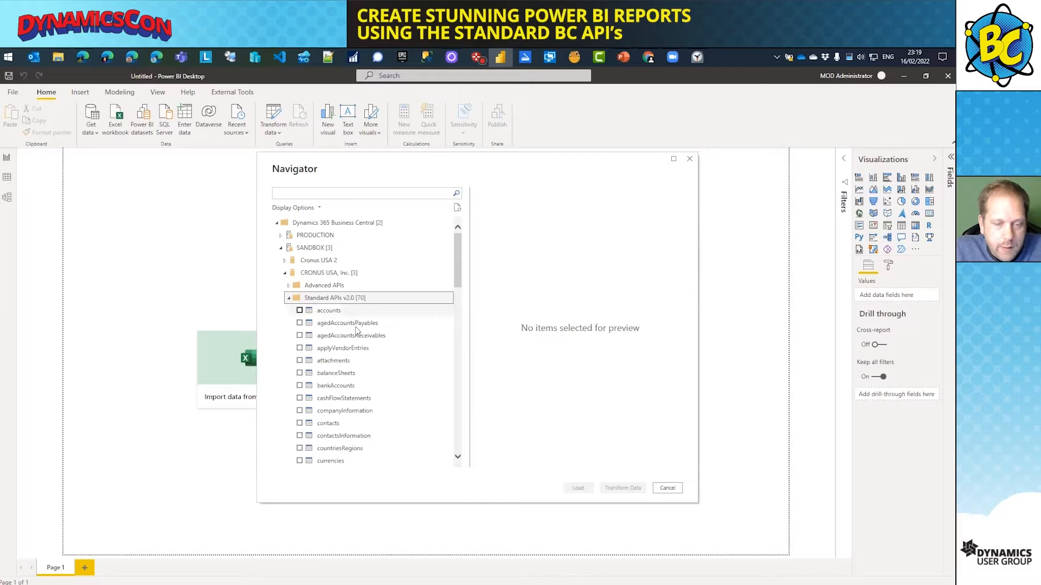
- Look through the standard APIs, search for "cus" and preview the customers table under Standard APIs v2.0
{"action": "scroll", "coordinate": [358, 326], "scroll_direction": "down", "scroll_amount": 4}
{"action": "scroll", "coordinate": [358, 331], "scroll_direction": "down", "scroll_amount": 8}
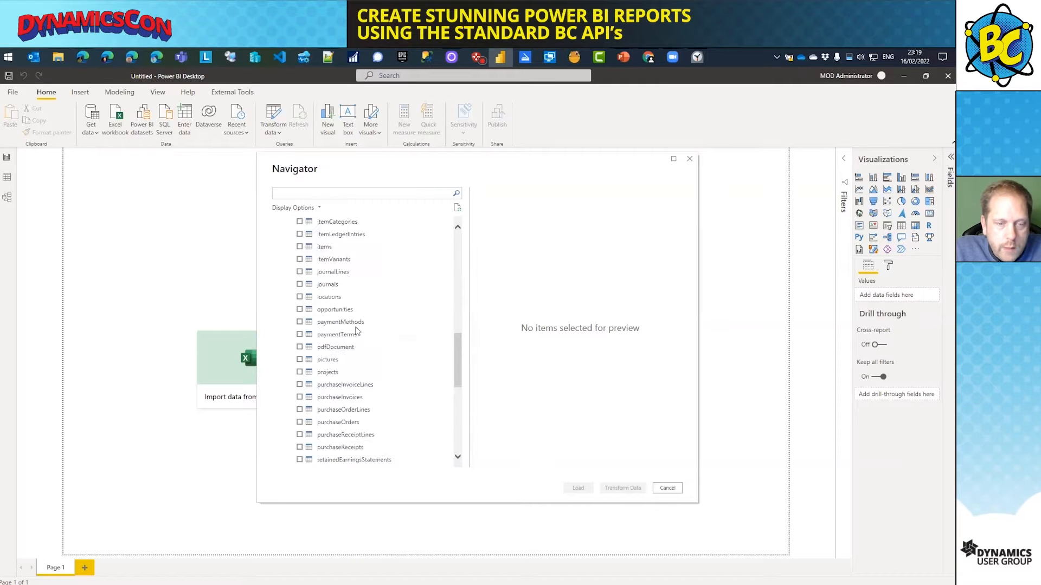
{"action": "scroll", "coordinate": [358, 332], "scroll_direction": "up", "scroll_amount": 9}
{"action": "scroll", "coordinate": [358, 331], "scroll_direction": "up", "scroll_amount": 4}
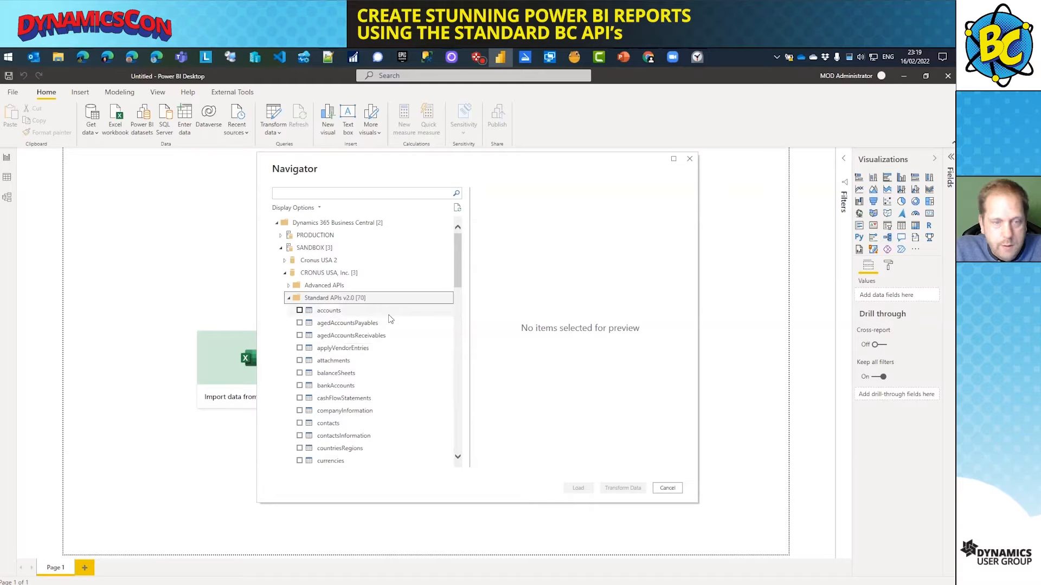
{"action": "left_click", "coordinate": [341, 194]}
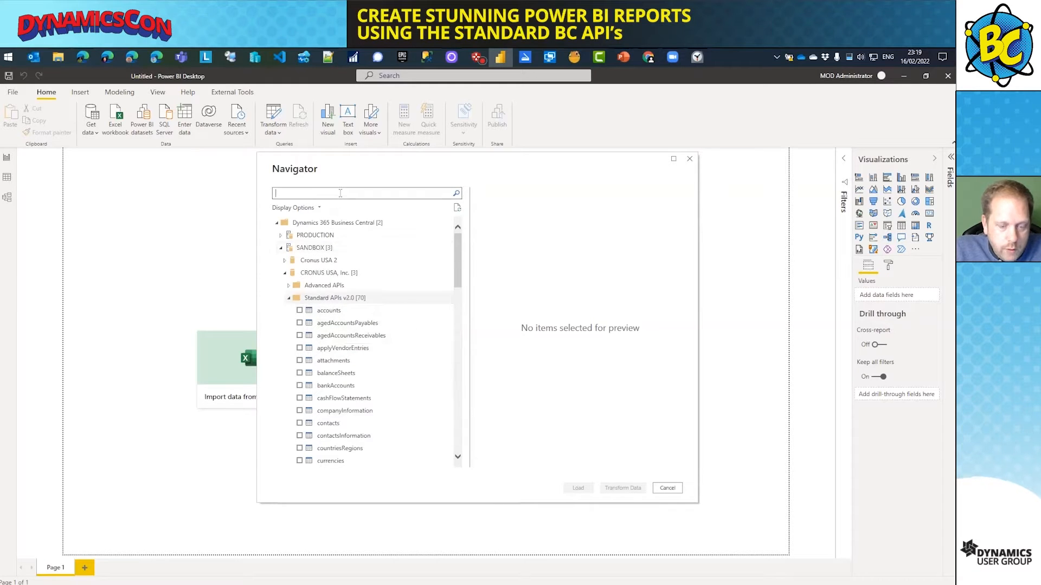
{"action": "type", "text": "cus"}
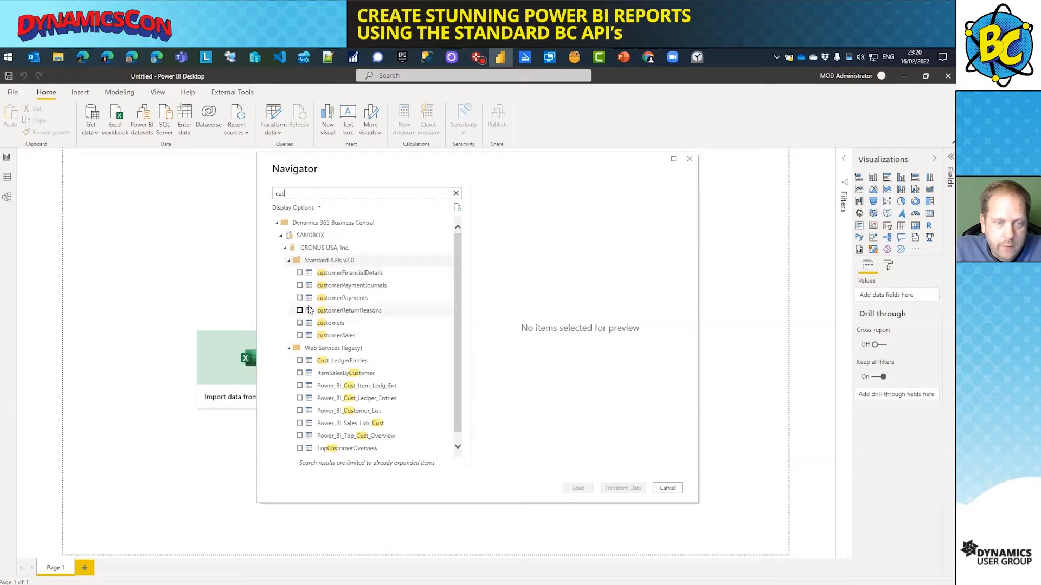
{"action": "left_click", "coordinate": [331, 324]}
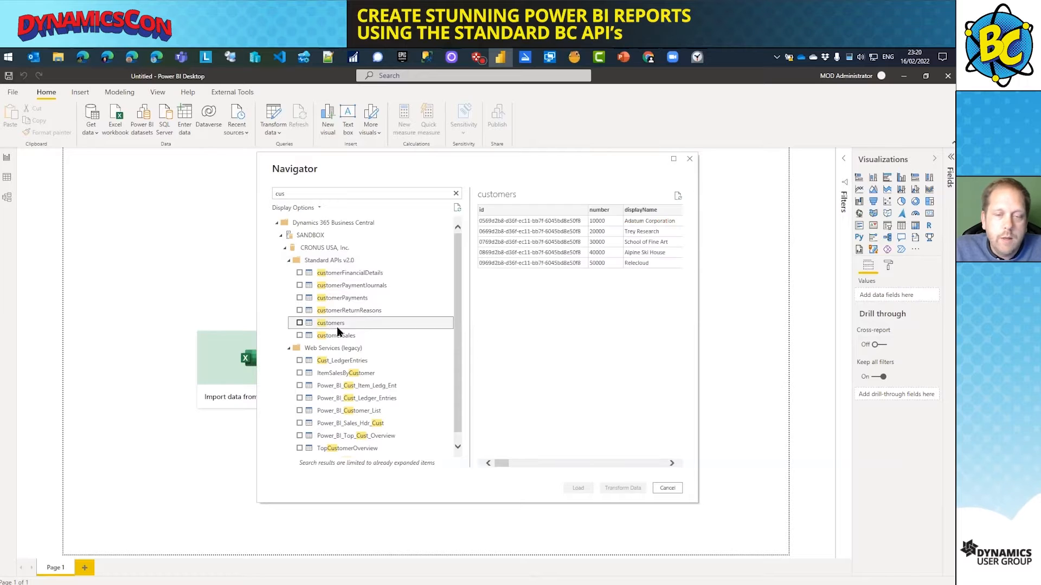
{"action": "mouse_move", "coordinate": [503, 464]}
{"action": "left_mouse_down"}
{"action": "mouse_move", "coordinate": [645, 470]}
{"action": "mouse_move", "coordinate": [494, 464]}
{"action": "left_mouse_up"}
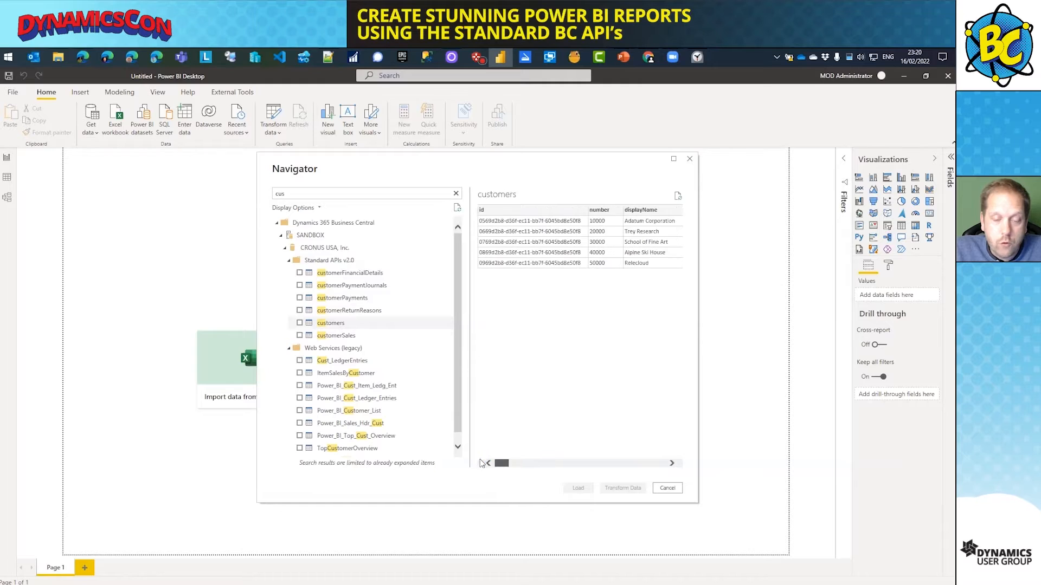
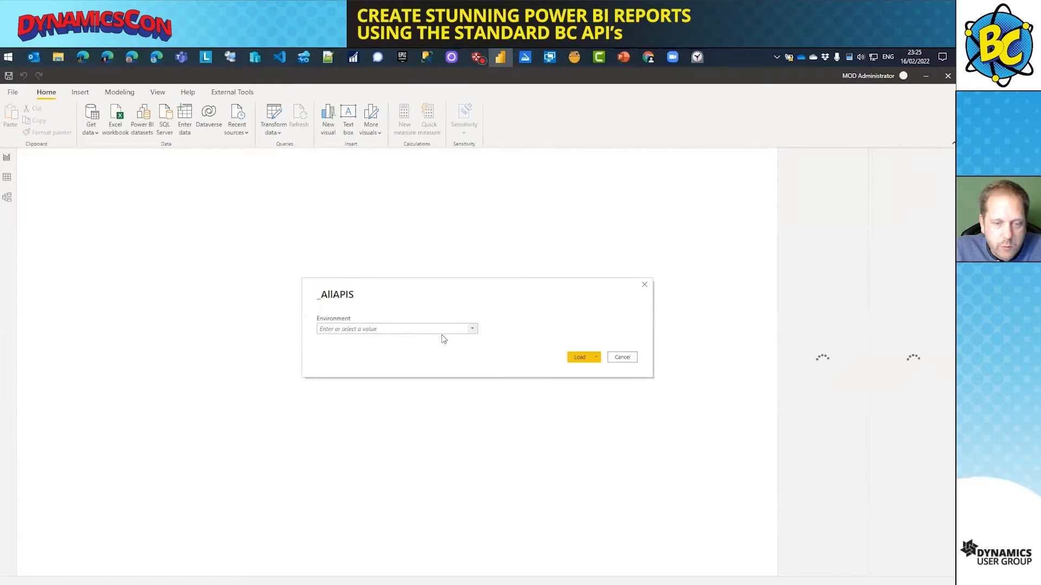
- Set the Environment parameter of the _AllAPIS template to PRODUCTION and load it
{"action": "left_click", "coordinate": [472, 329]}
{"action": "left_click", "coordinate": [429, 340]}
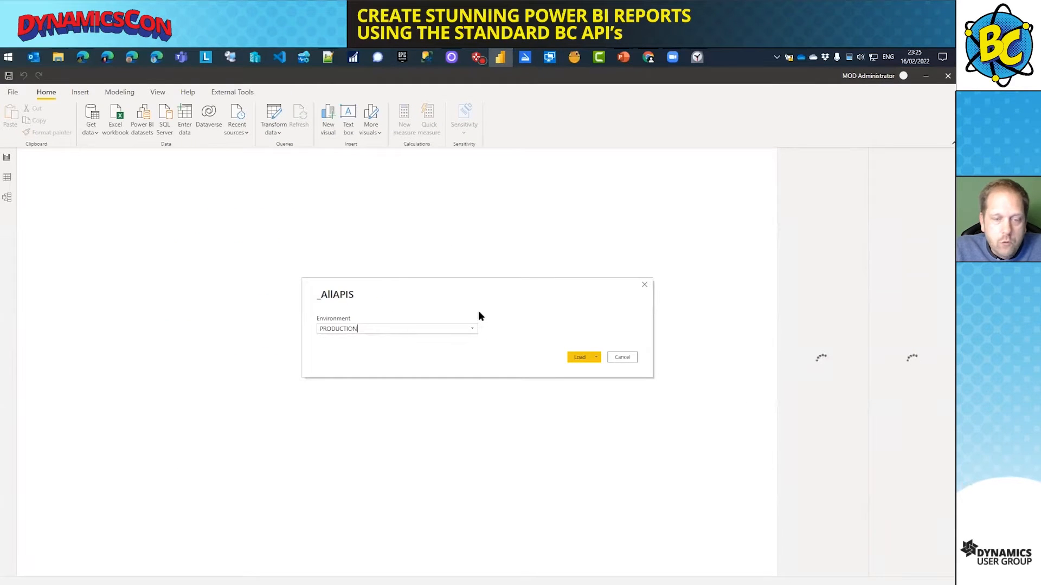
{"action": "left_click", "coordinate": [576, 357]}
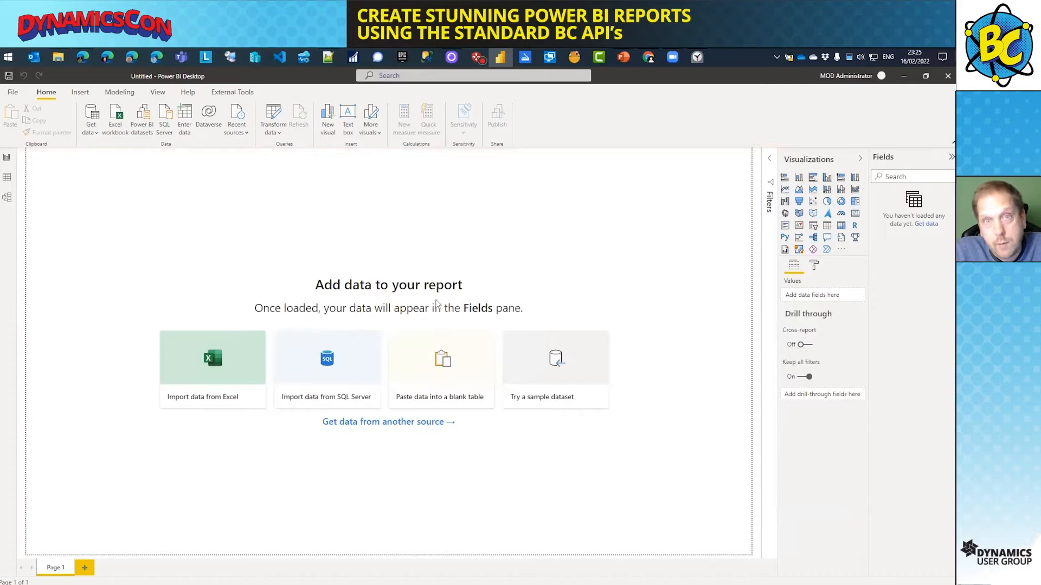
- Open the Power Query Editor and examine the Environments list and the Environment parameter
{"action": "left_click", "coordinate": [275, 111]}
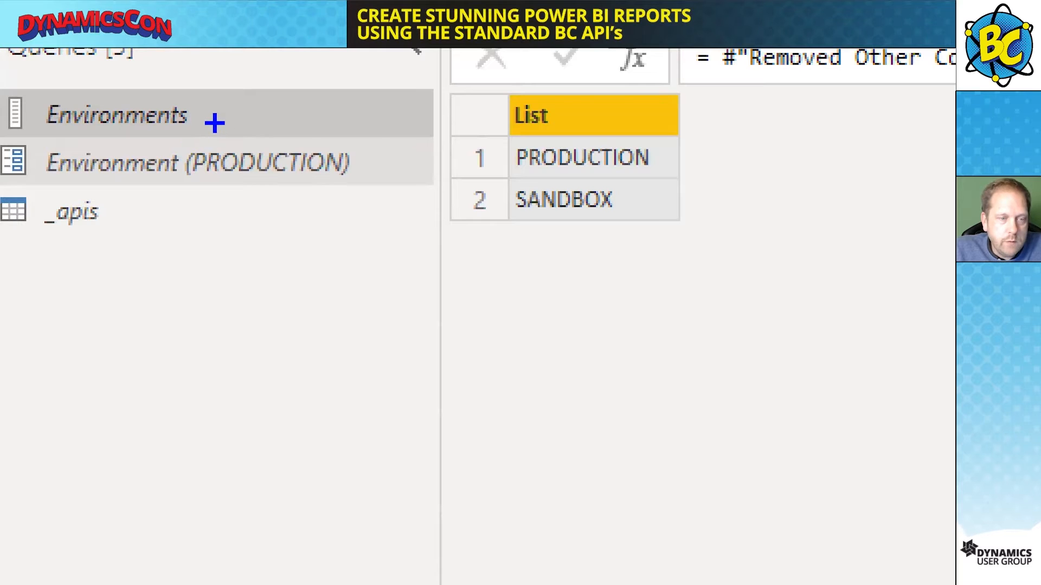
{"action": "left_click_drag", "start_coordinate": [204, 113], "coordinate": [316, 112]}
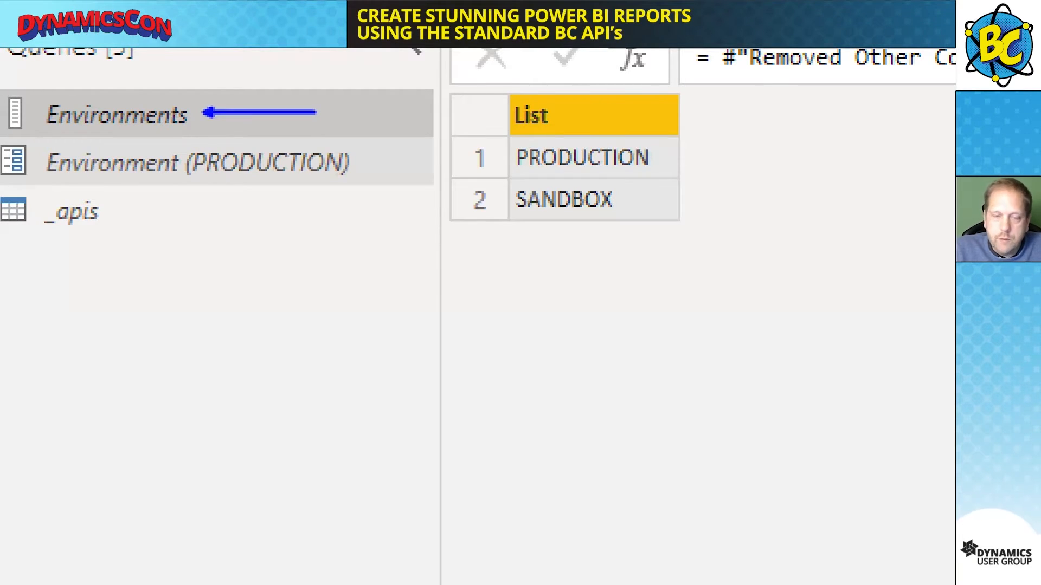
{"action": "mouse_move", "coordinate": [474, 120]}
{"action": "left_mouse_down"}
{"action": "mouse_move", "coordinate": [592, 202]}
{"action": "mouse_move", "coordinate": [690, 239]}
{"action": "left_mouse_up"}
{"action": "left_click_drag", "start_coordinate": [386, 163], "coordinate": [430, 173]}
{"action": "key", "text": "Escape"}
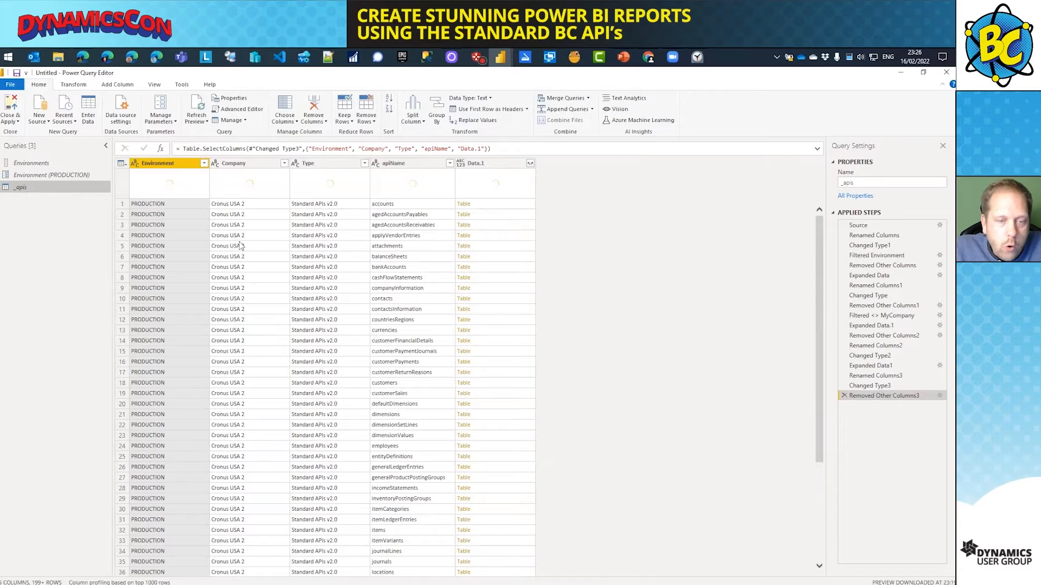
- Review the rows of the _apis query, checking the API types and names it contains
{"action": "scroll", "coordinate": [319, 237], "scroll_direction": "down", "scroll_amount": 8}
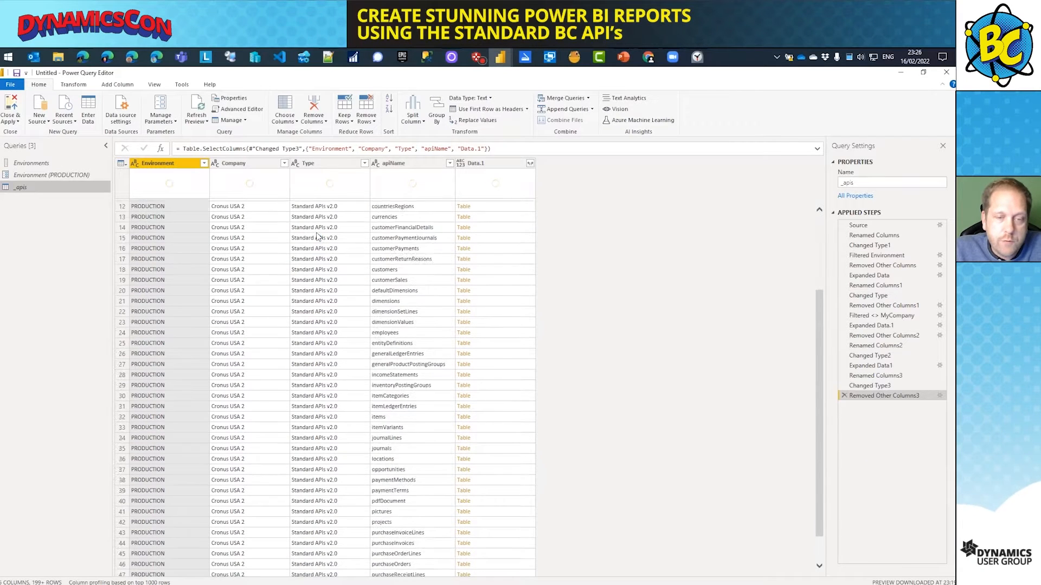
{"action": "scroll", "coordinate": [319, 237], "scroll_direction": "down", "scroll_amount": 7}
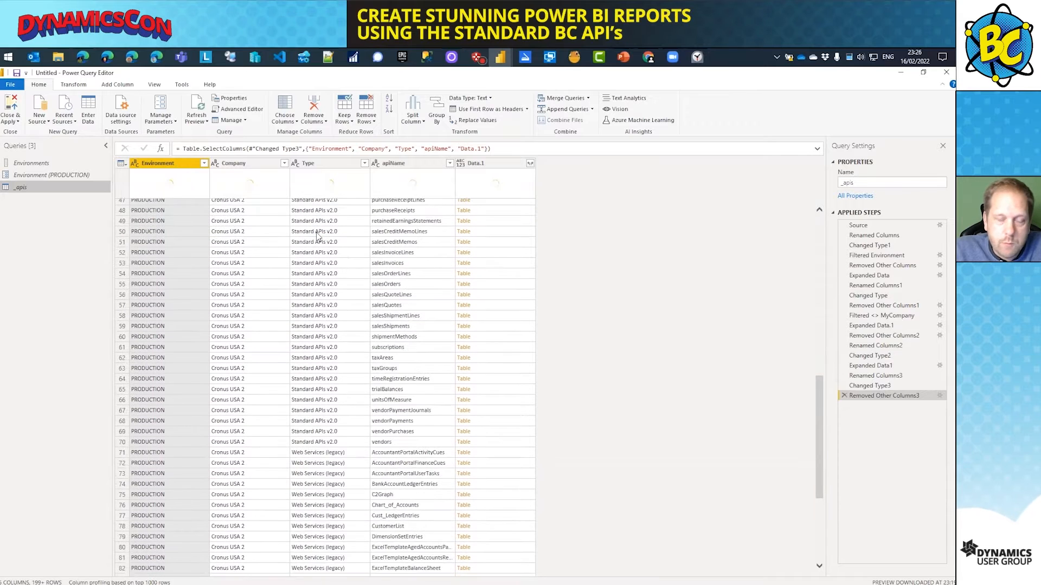
{"action": "scroll", "coordinate": [319, 237], "scroll_direction": "down", "scroll_amount": 20}
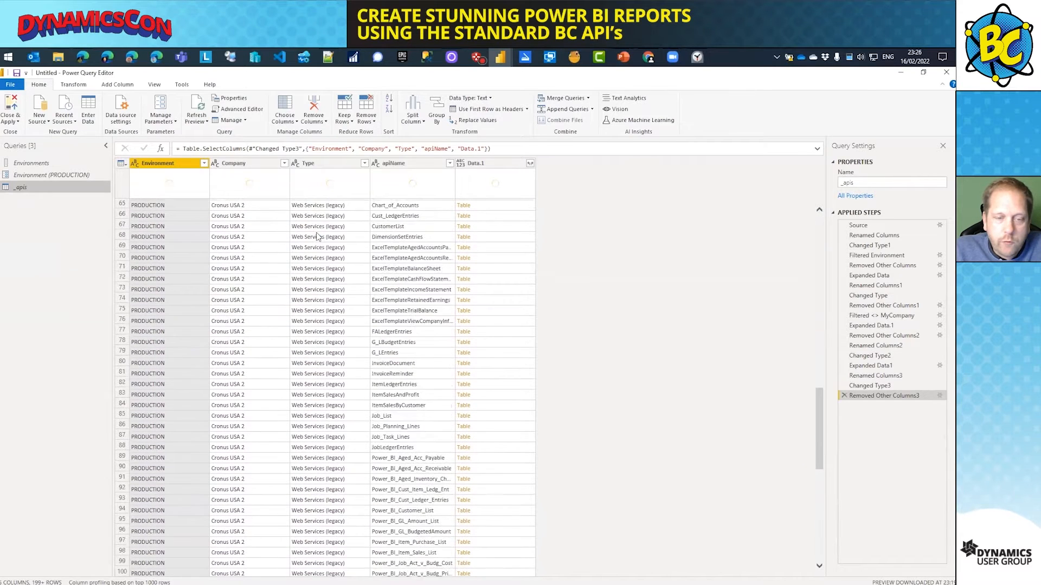
{"action": "scroll", "coordinate": [318, 237], "scroll_direction": "up", "scroll_amount": 19}
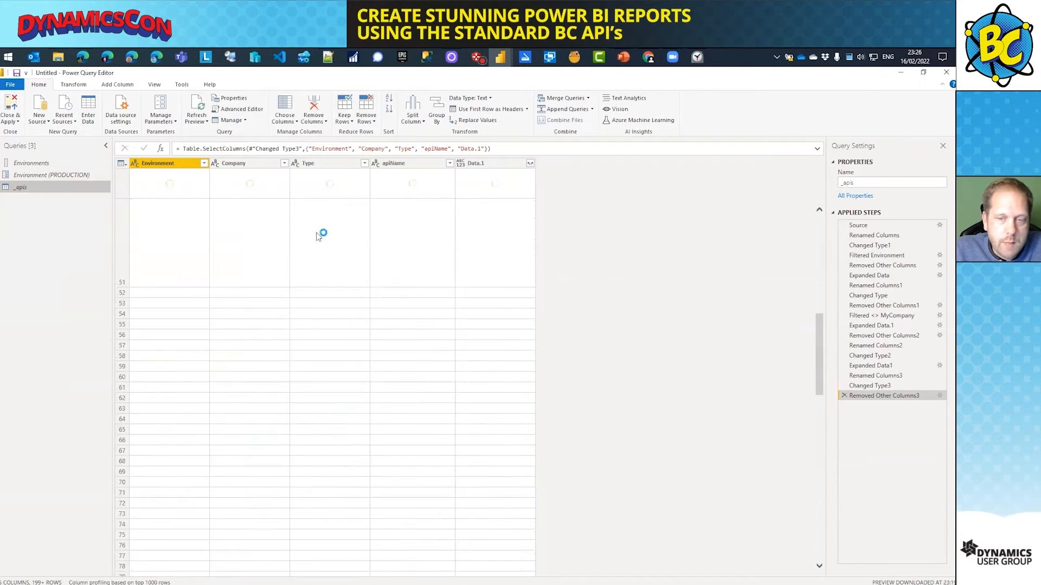
{"action": "scroll", "coordinate": [317, 237], "scroll_direction": "up", "scroll_amount": 15}
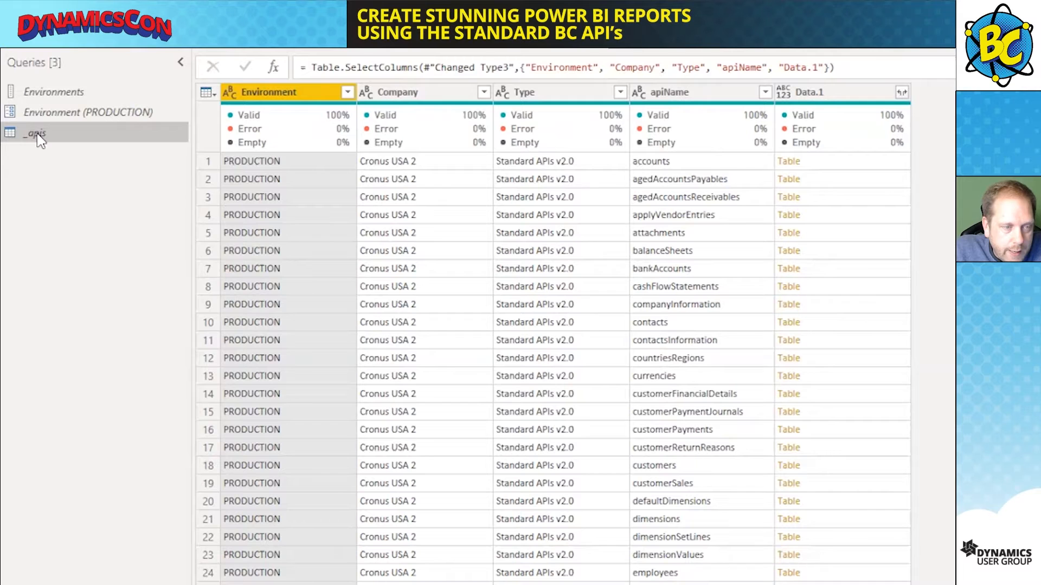
- Create a new query that references the _apis query
{"action": "right_click", "coordinate": [22, 188]}
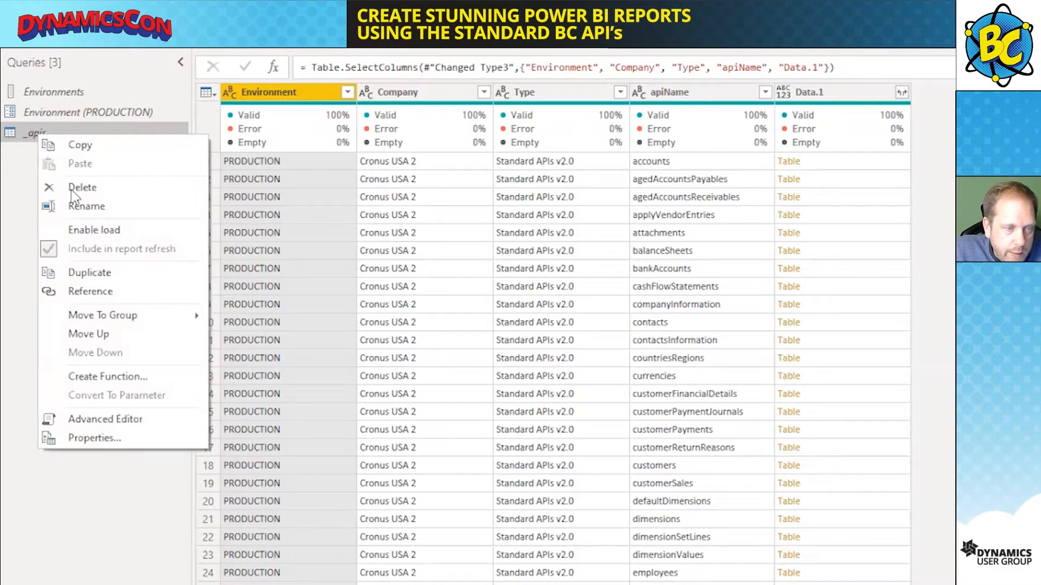
{"action": "left_click", "coordinate": [90, 291]}
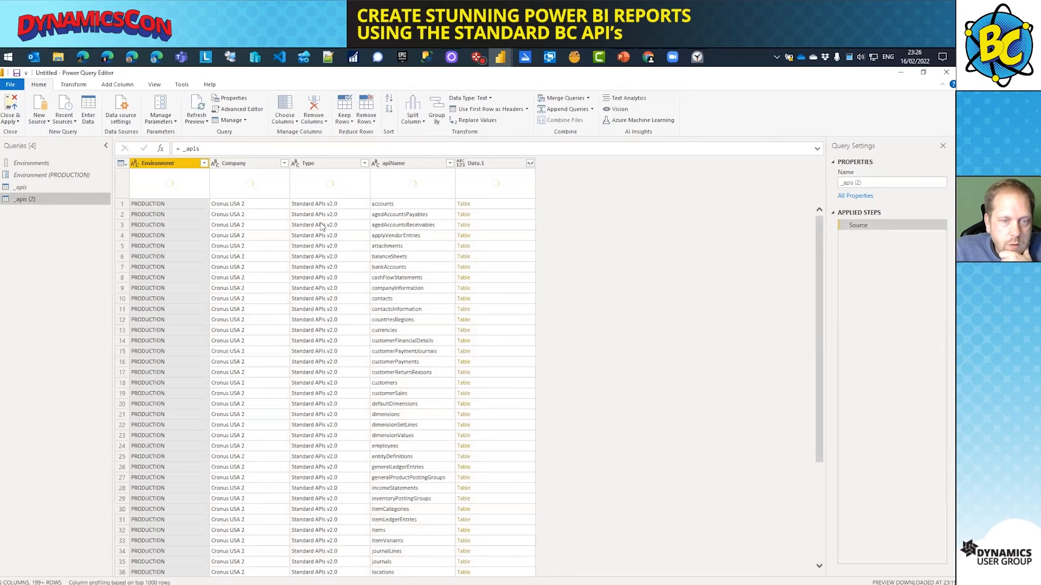
- Filter the apiName column of the new query to show only customers
{"action": "left_click", "coordinate": [450, 163]}
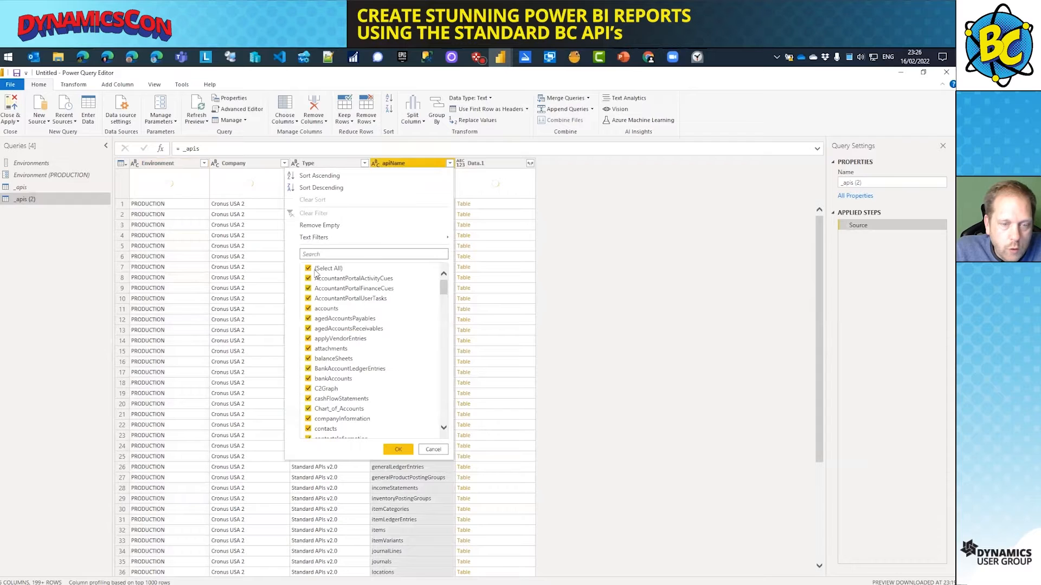
{"action": "left_click", "coordinate": [309, 269]}
{"action": "left_click", "coordinate": [319, 254]}
{"action": "type", "text": "cust"}
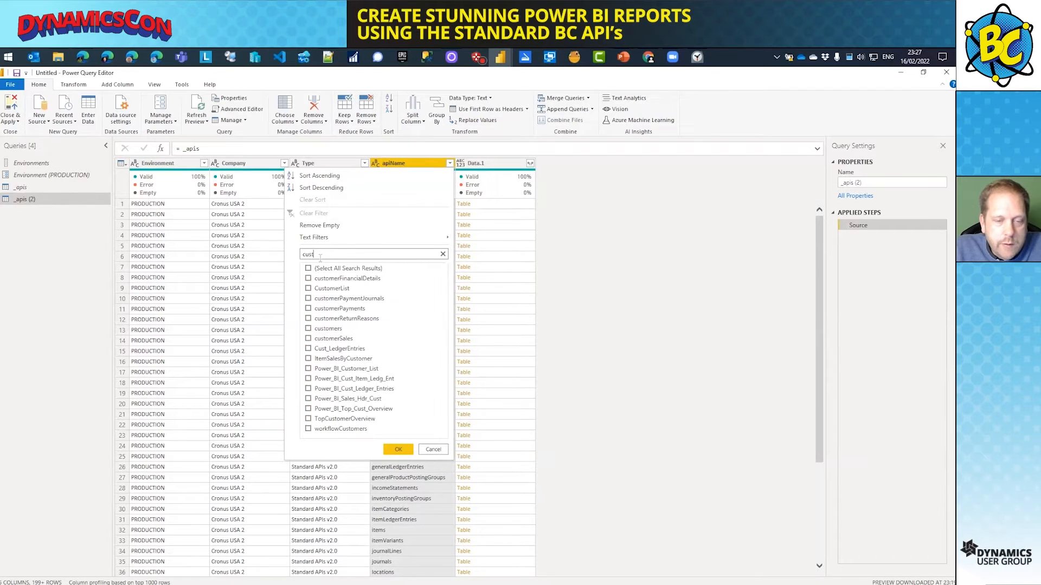
{"action": "left_click", "coordinate": [308, 330]}
{"action": "left_click", "coordinate": [395, 450]}
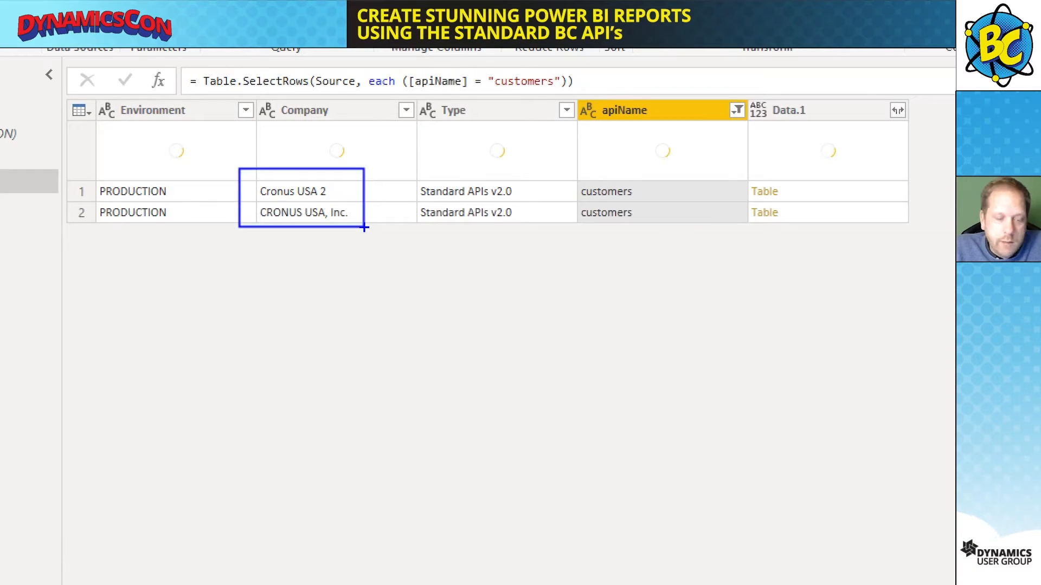
{"action": "left_click_drag", "start_coordinate": [179, 241], "coordinate": [204, 269]}
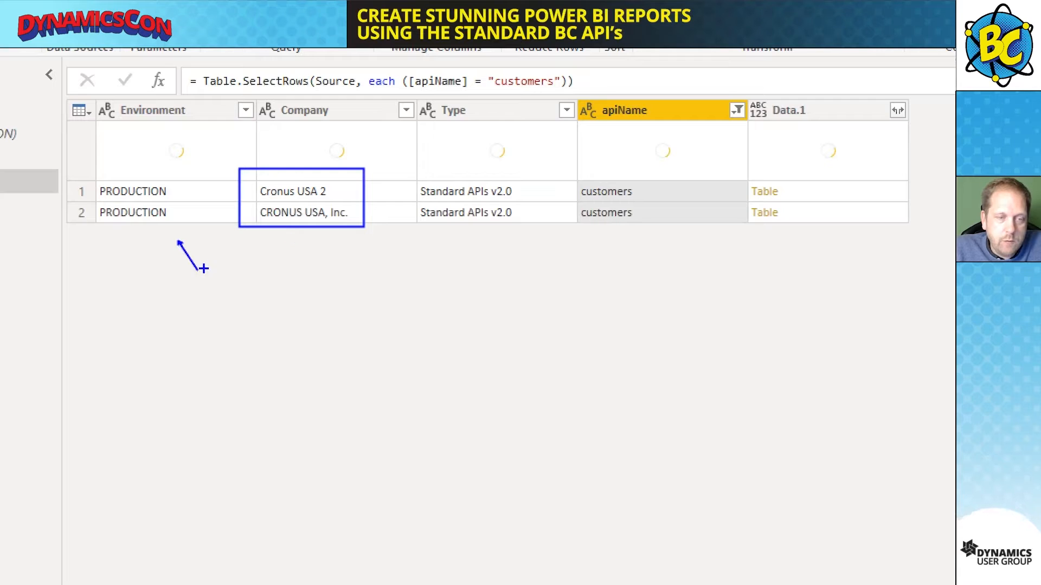
{"action": "left_click_drag", "start_coordinate": [300, 239], "coordinate": [304, 274]}
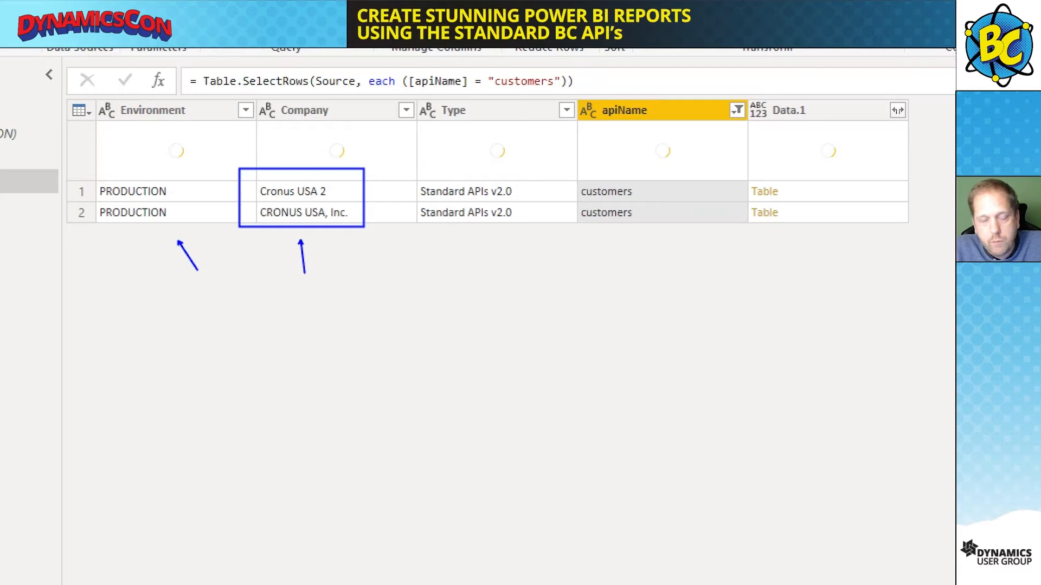
{"action": "key", "text": "Escape"}
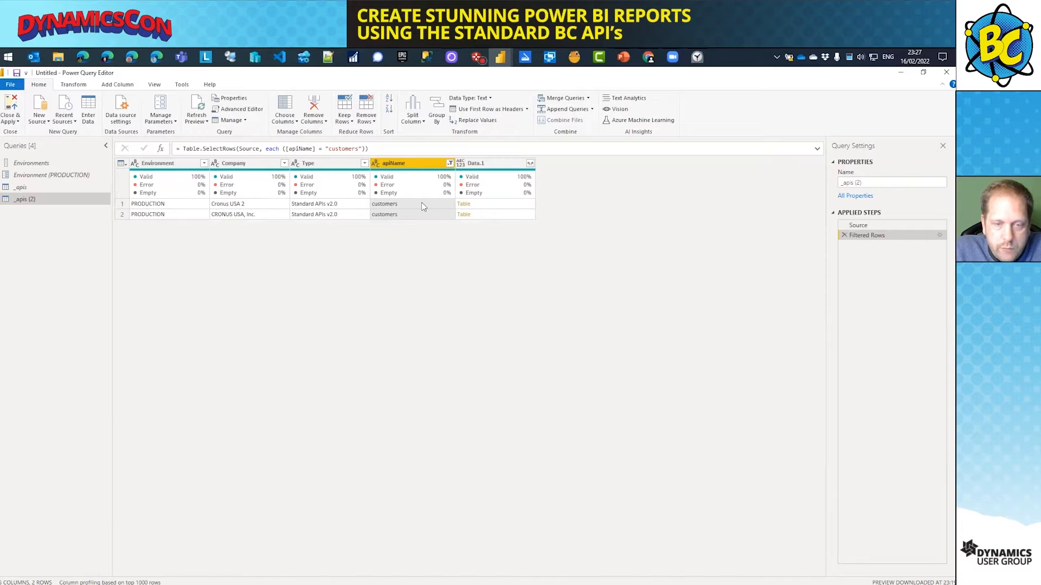
- Expand the Data.1 column into all its fields without using the original column name as prefix
{"action": "left_click", "coordinate": [530, 165]}
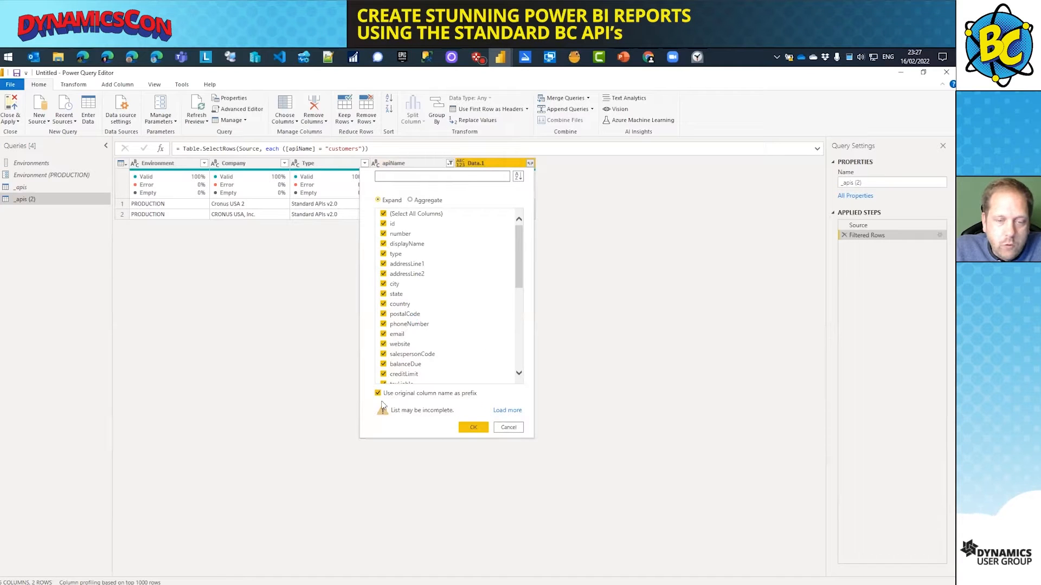
{"action": "left_click", "coordinate": [378, 393]}
{"action": "left_click", "coordinate": [474, 427]}
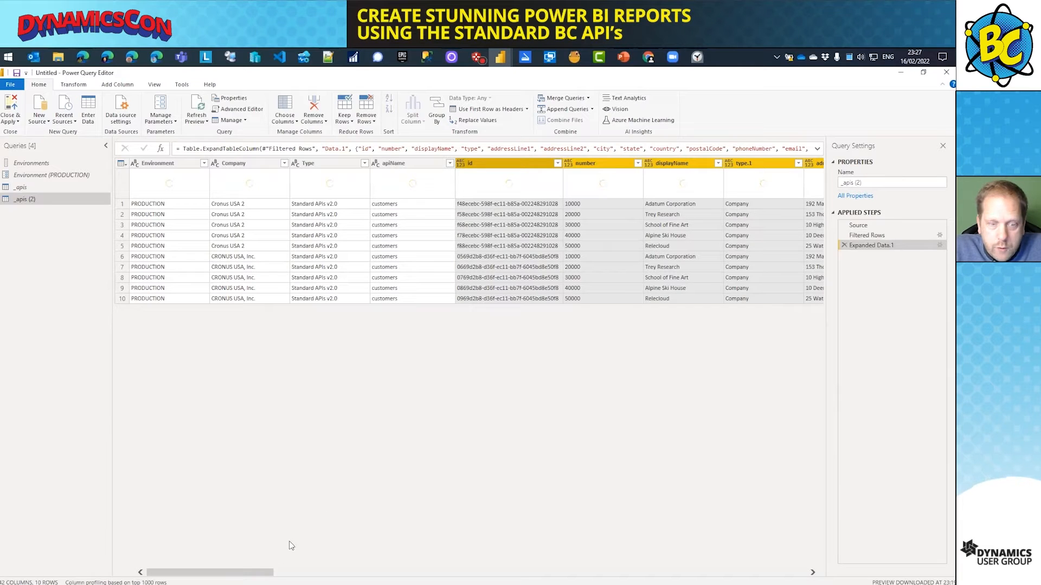
- Review the expanded customer columns, from the id and address fields through to the related record columns such as countryRegion and paymentTerm
{"action": "left_click_drag", "start_coordinate": [271, 572], "coordinate": [314, 572]}
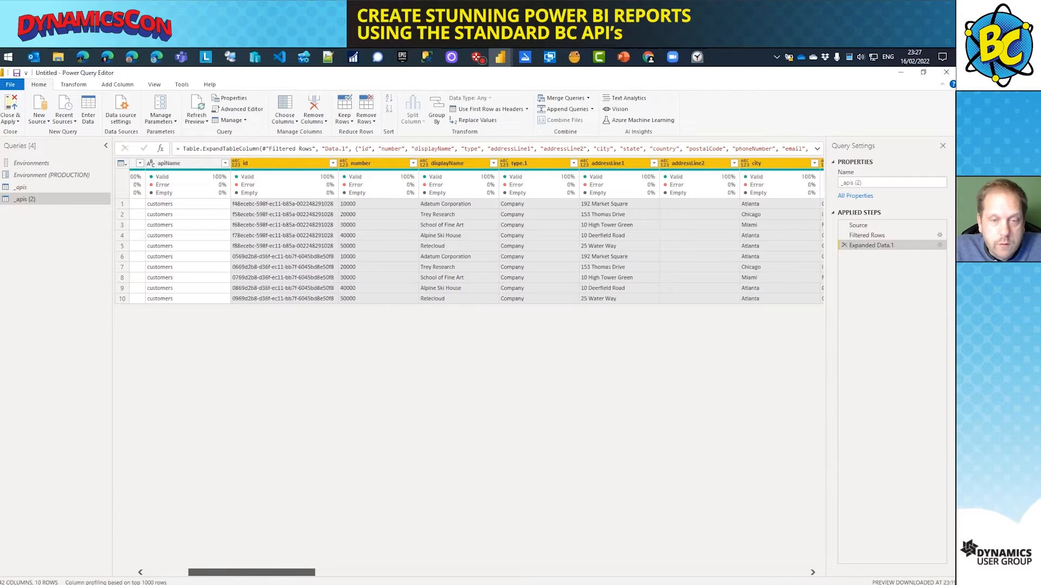
{"action": "left_click_drag", "start_coordinate": [313, 571], "coordinate": [513, 548]}
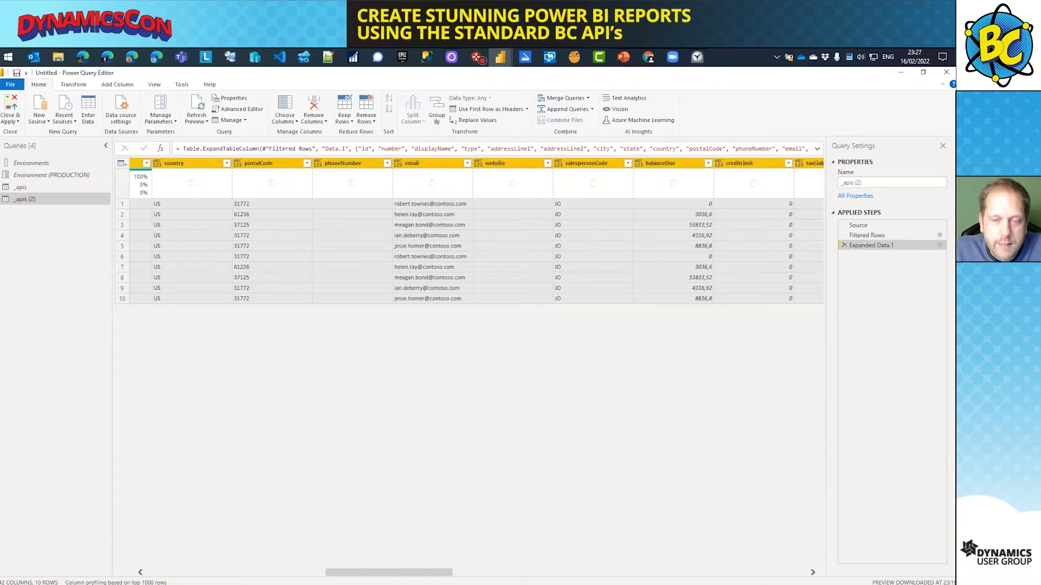
{"action": "left_click", "coordinate": [603, 573]}
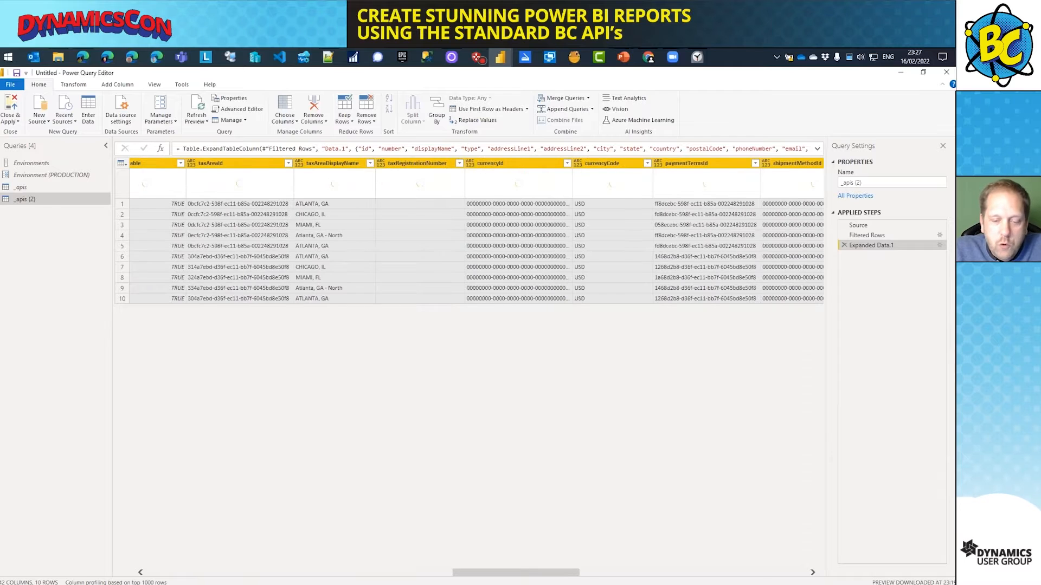
{"action": "left_click", "coordinate": [604, 573]}
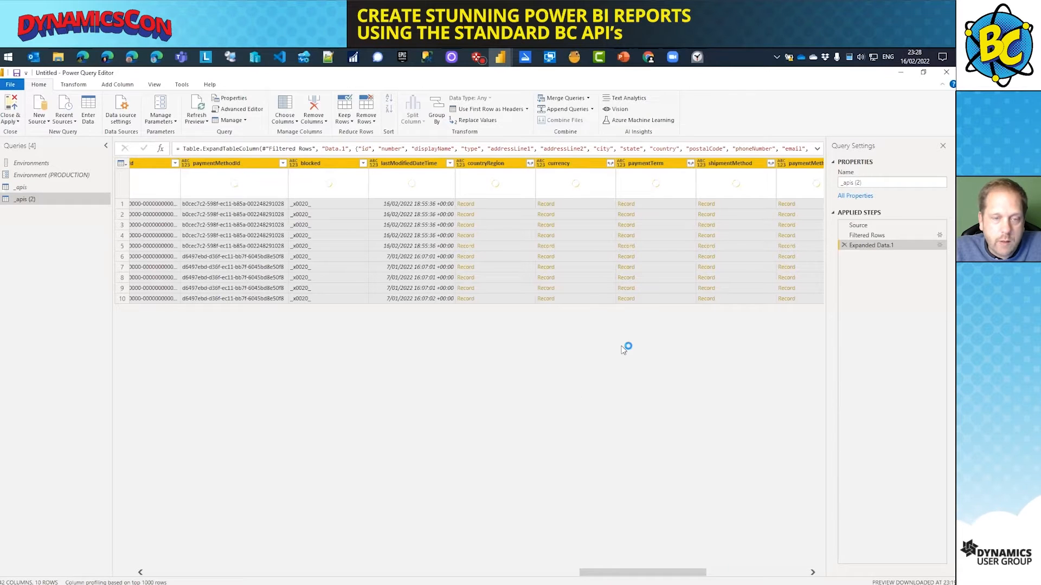
{"action": "scroll", "coordinate": [622, 348], "scroll_direction": "right", "scroll_amount": 2}
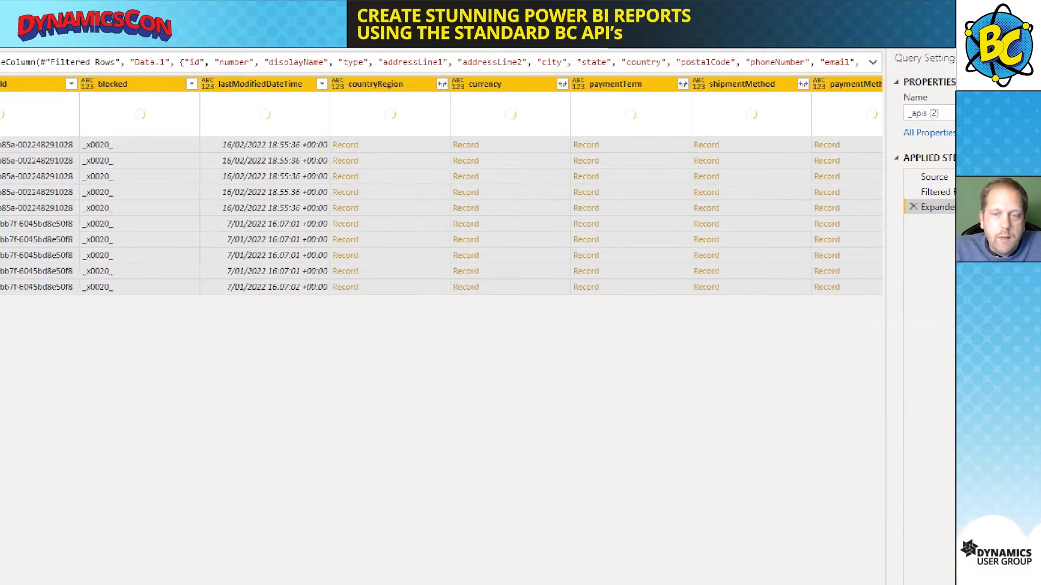
{"action": "left_click_drag", "start_coordinate": [621, 313], "coordinate": [621, 337]}
{"action": "left_click_drag", "start_coordinate": [404, 309], "coordinate": [404, 332]}
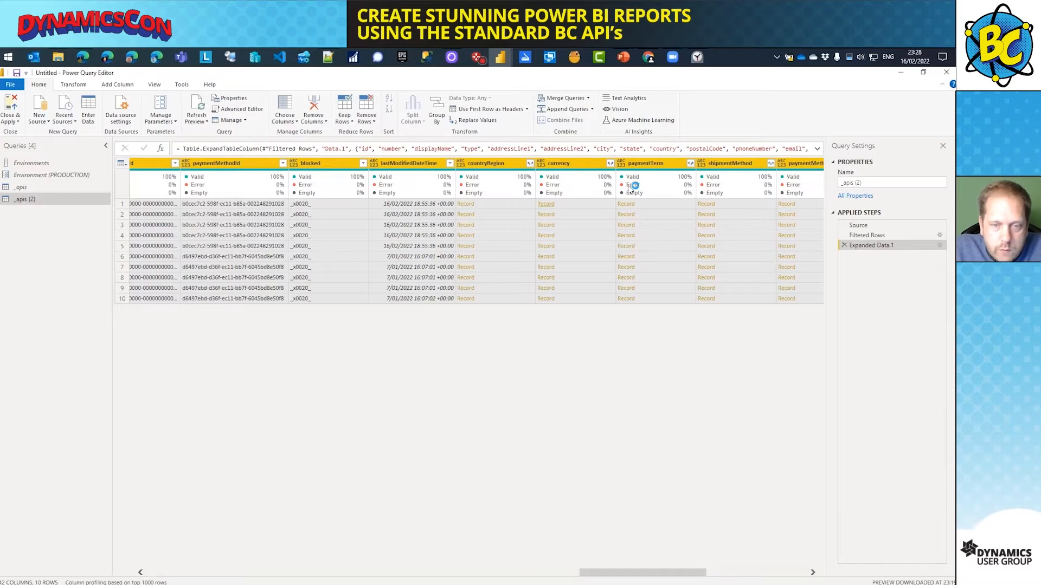
- Expand the paymentTerm record column into all its fields without a column name prefix
{"action": "left_click", "coordinate": [690, 164]}
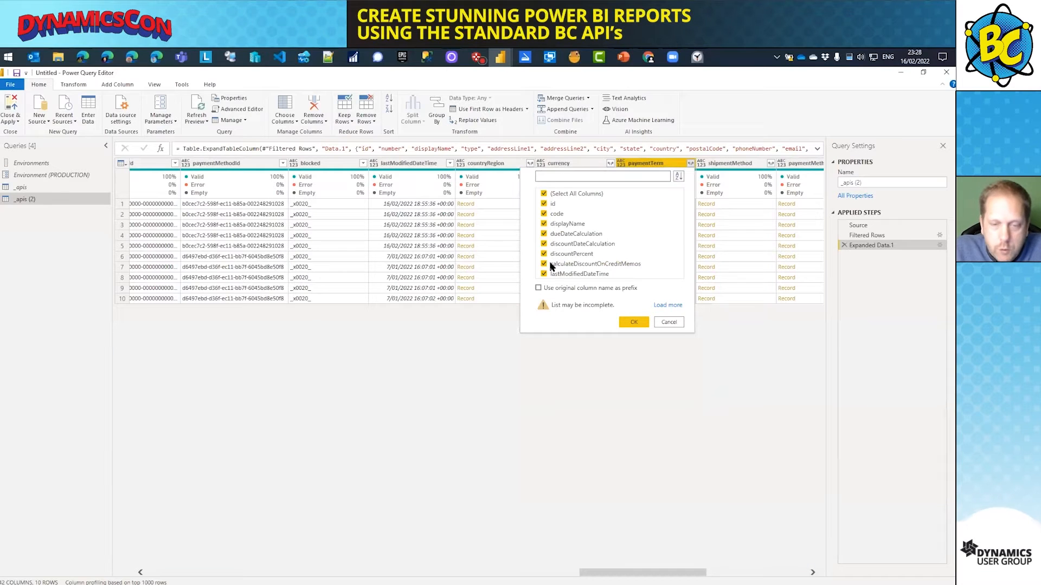
{"action": "left_click", "coordinate": [633, 323]}
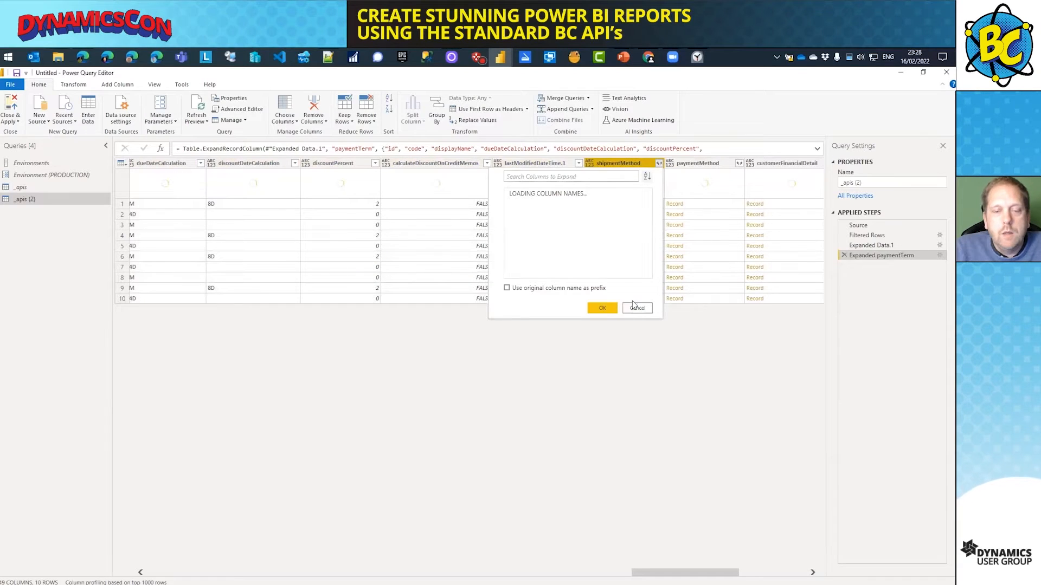
- Try to expand the shipmentMethod record column without a prefix, and delete that expansion from the applied steps
{"action": "left_click", "coordinate": [587, 309]}
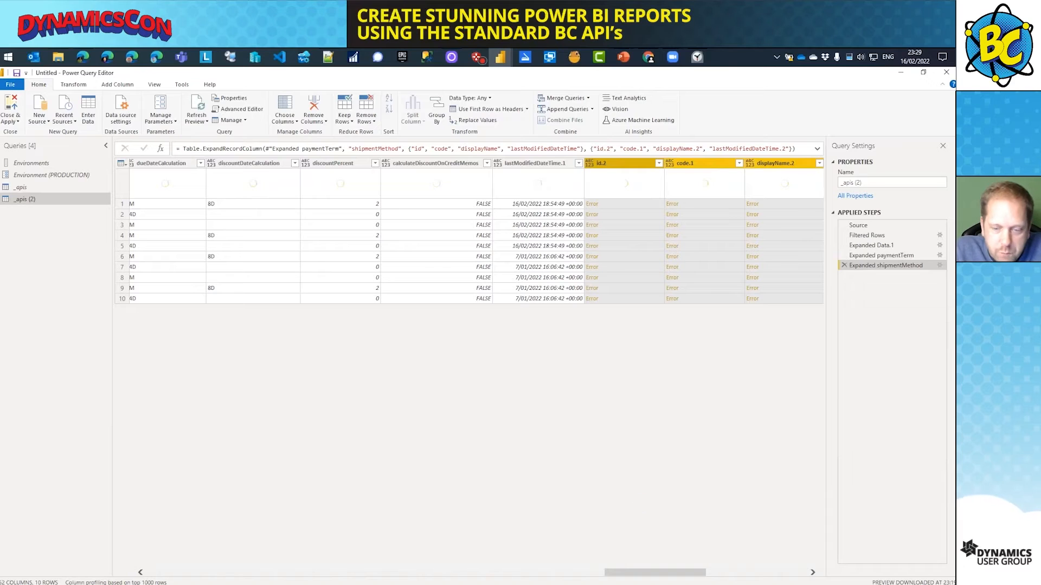
{"action": "scroll", "coordinate": [564, 395], "scroll_direction": "right", "scroll_amount": 3}
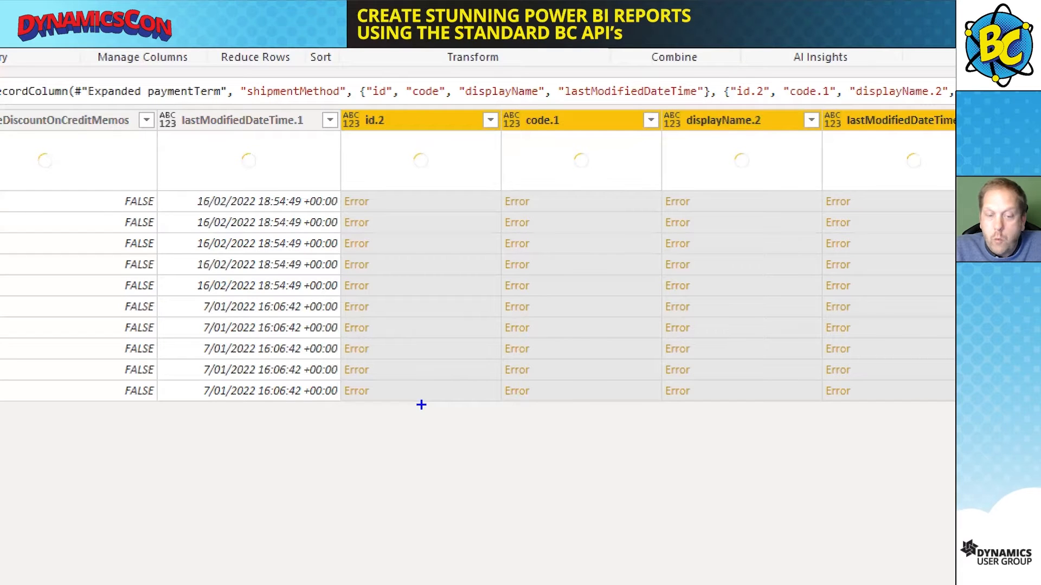
{"action": "left_click_drag", "start_coordinate": [421, 405], "coordinate": [420, 446]}
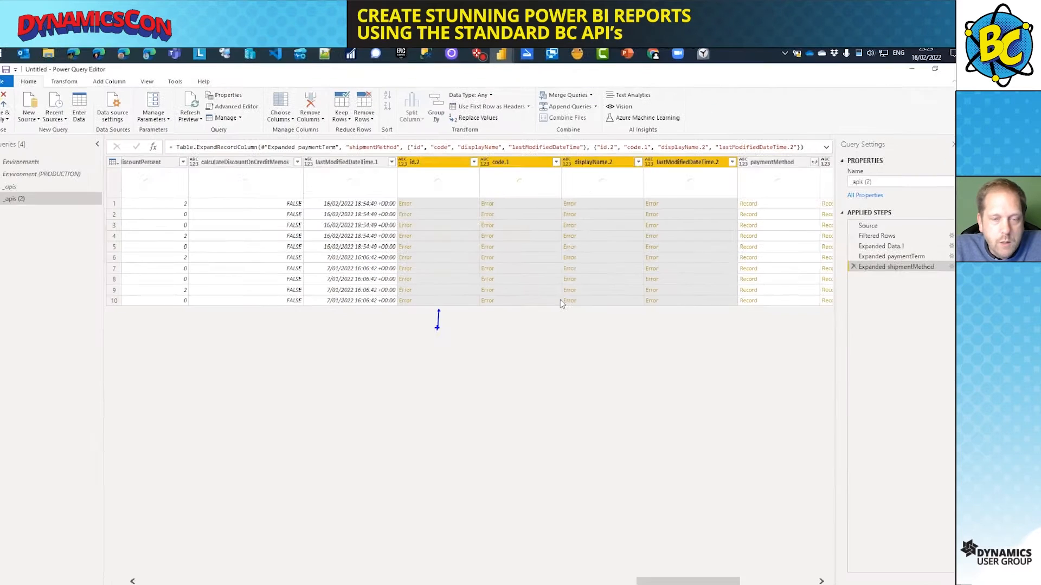
{"action": "left_click", "coordinate": [844, 266]}
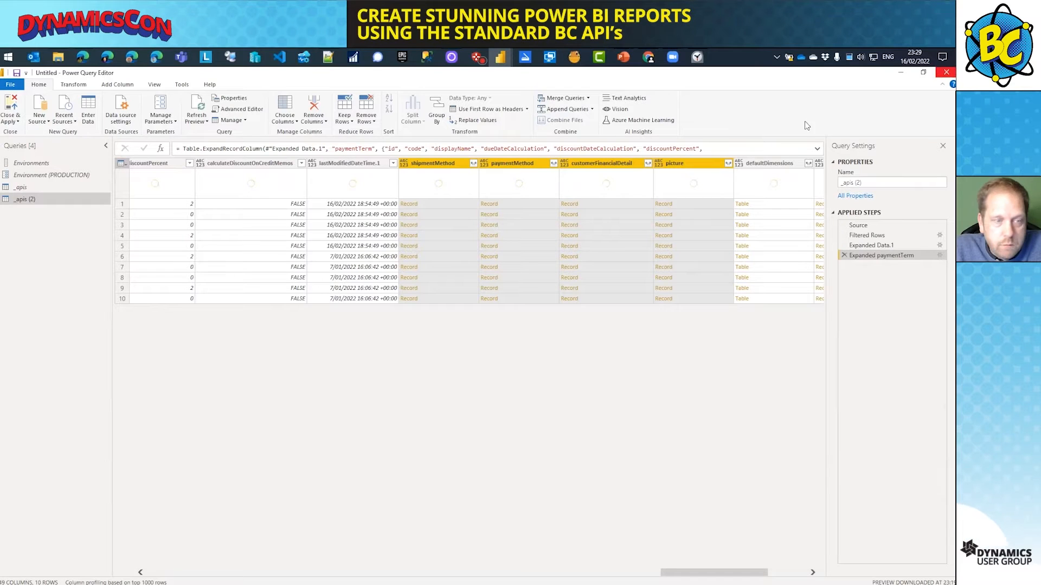
- Create another query that references _apis and close the Power Query Editor without applying the changes now
{"action": "right_click", "coordinate": [30, 188]}
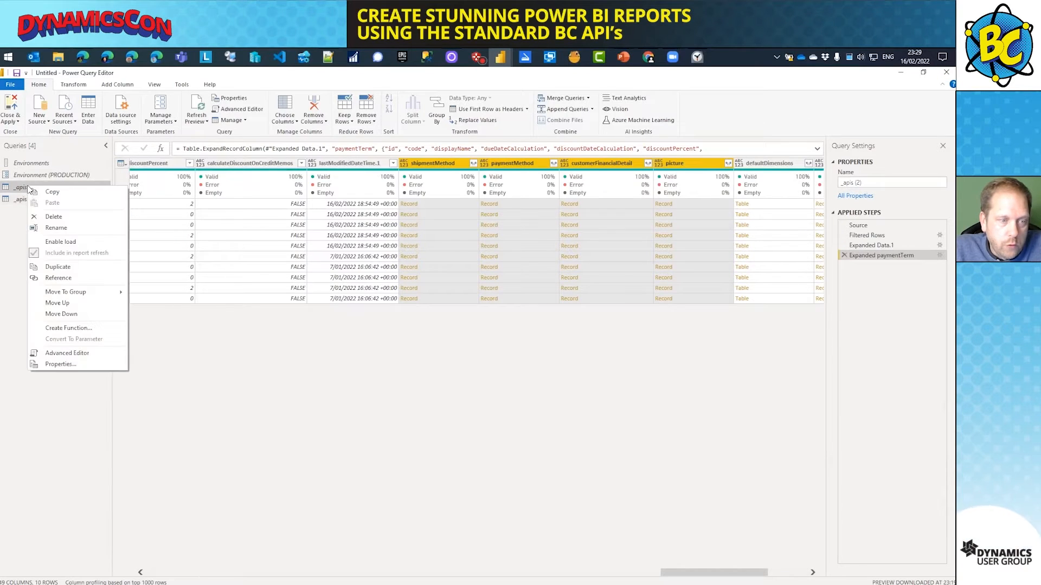
{"action": "left_click", "coordinate": [63, 277]}
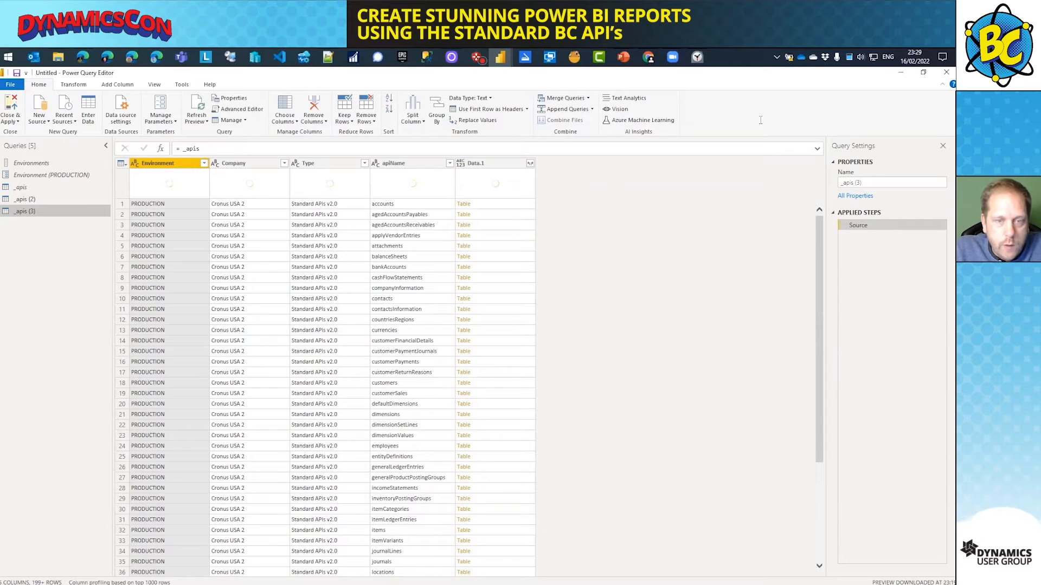
{"action": "left_click", "coordinate": [945, 73]}
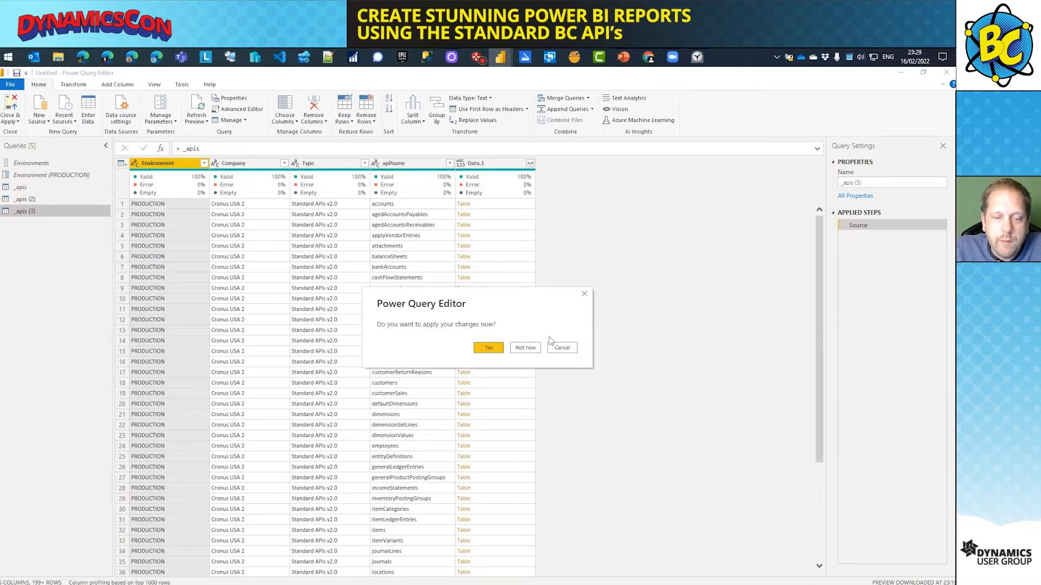
{"action": "left_click", "coordinate": [534, 346]}
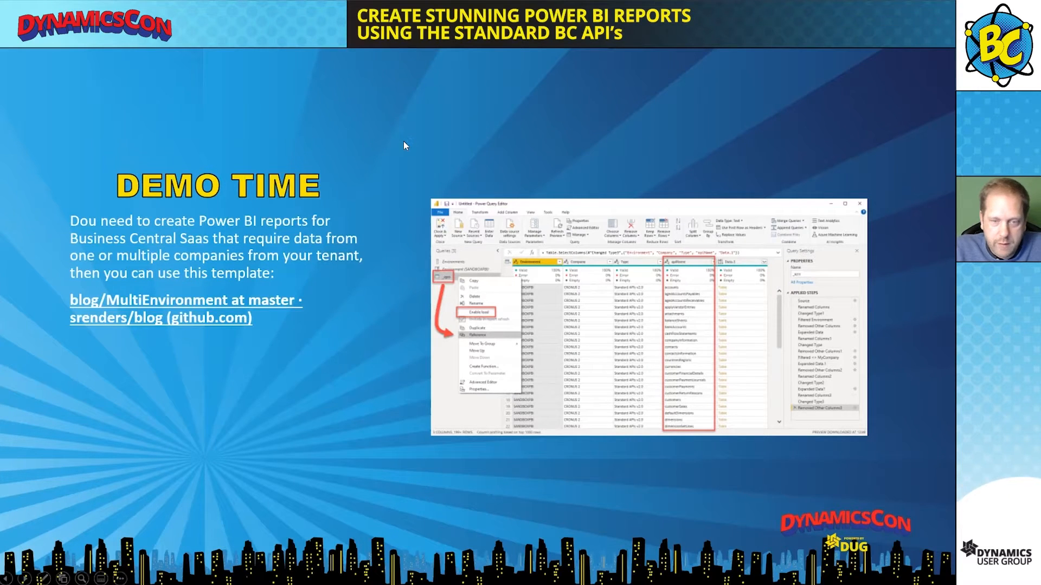
{"action": "key", "text": "Right"}
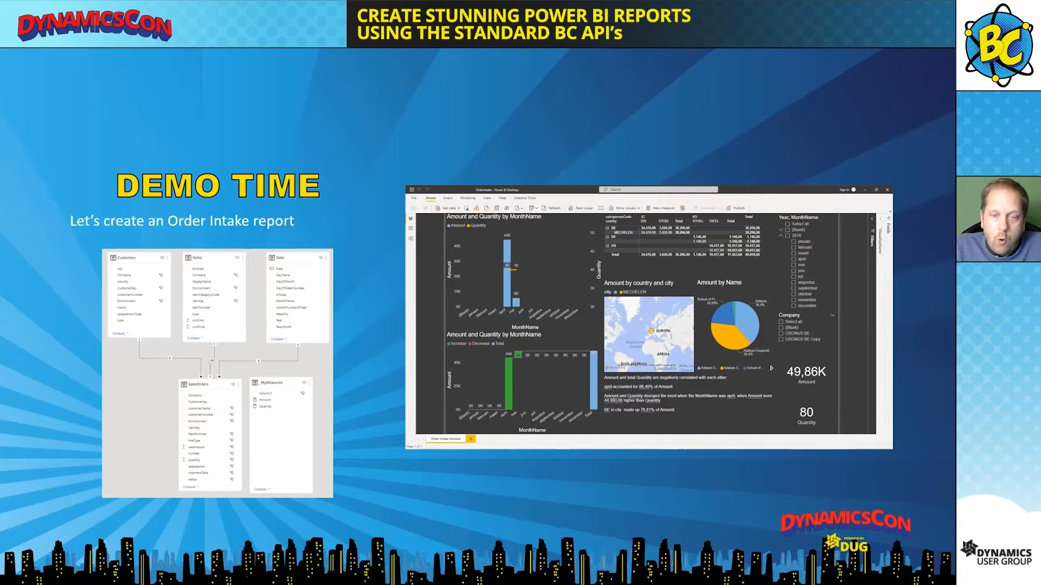
{"action": "key", "text": "Right"}
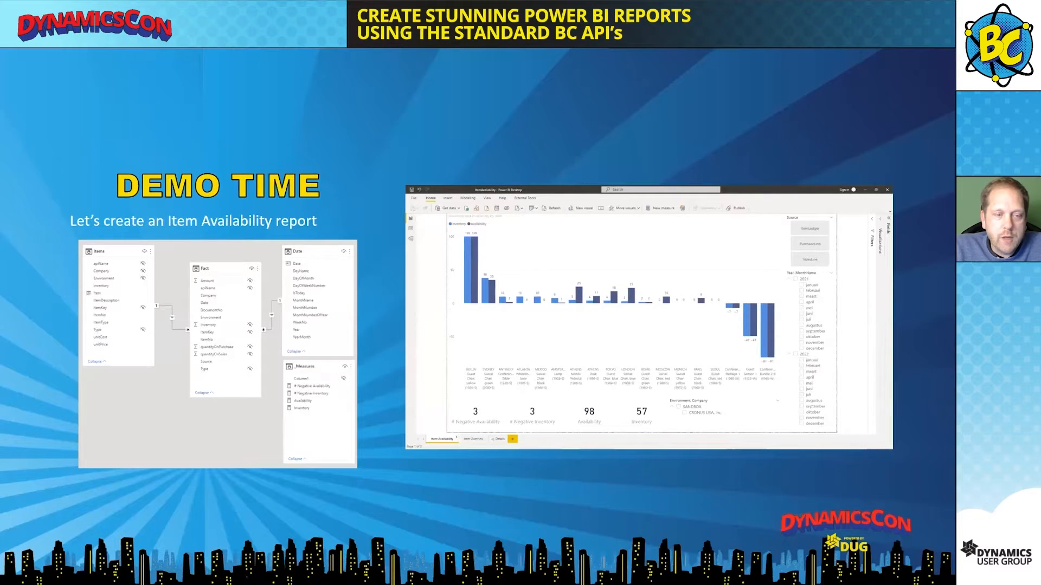
{"action": "key", "text": "Left"}
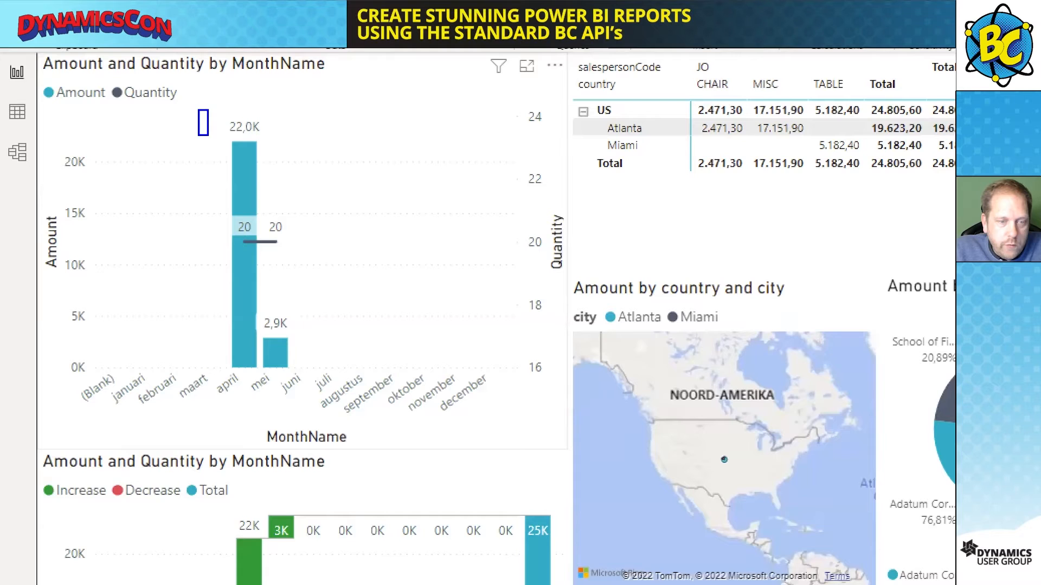
- Examine the OrderIntake report's visuals and the 2022 months in the Year, MonthName slicer, and open the report's data model
{"action": "left_click_drag", "start_coordinate": [209, 135], "coordinate": [314, 407]}
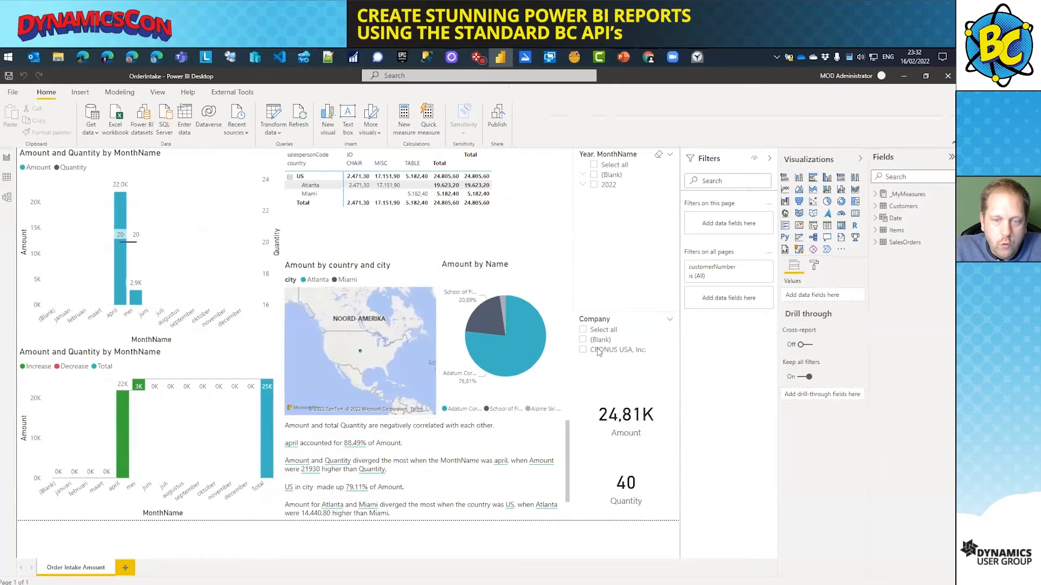
{"action": "left_click", "coordinate": [584, 185]}
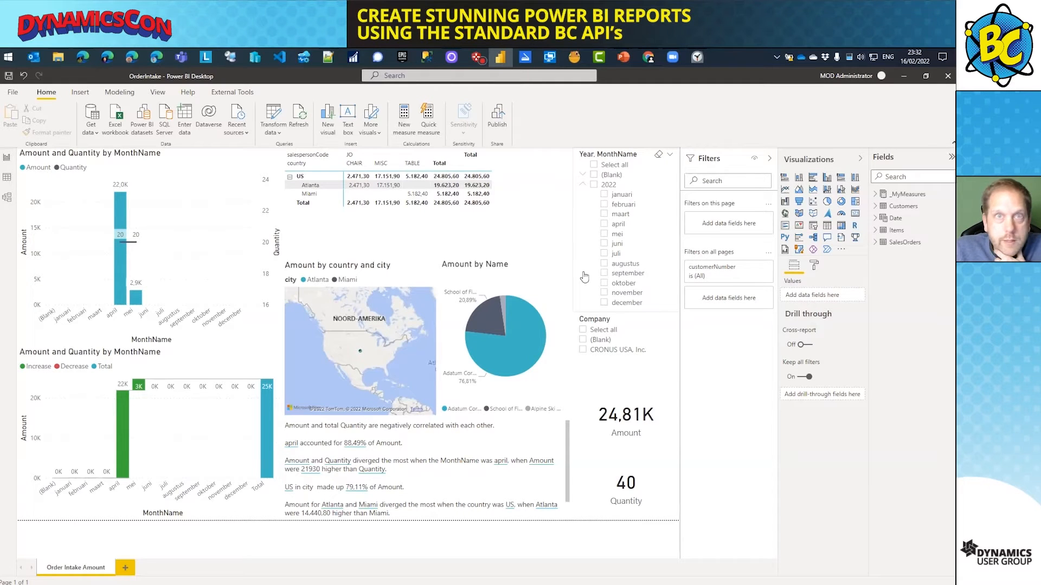
{"action": "left_click", "coordinate": [7, 197]}
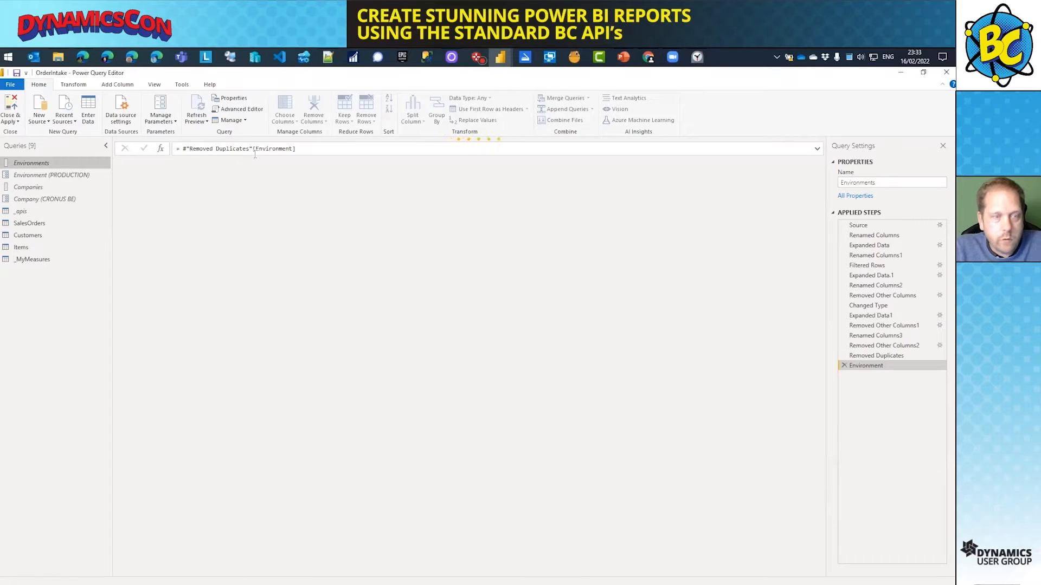
- Open the SalesOrders query's code in the Advanced Editor and examine its applied steps, starting with Filtered Rows
{"action": "left_click", "coordinate": [29, 224]}
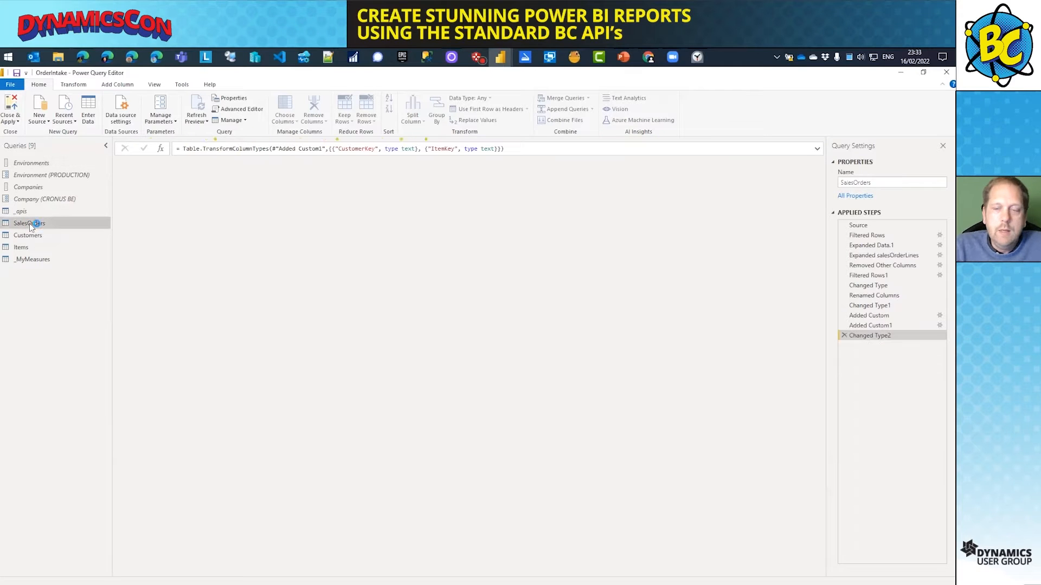
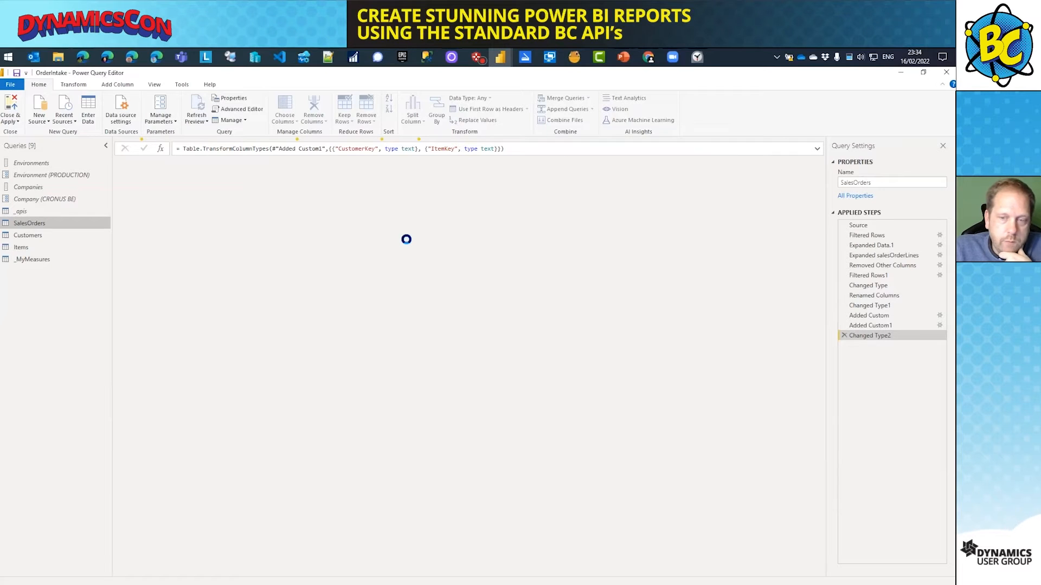
{"action": "left_click", "coordinate": [256, 110]}
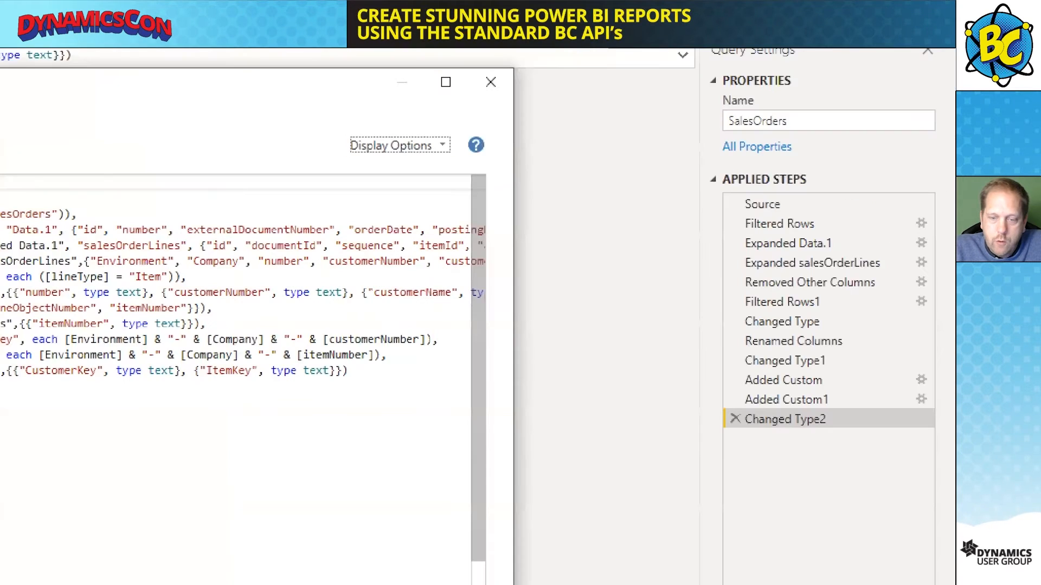
{"action": "left_click", "coordinate": [719, 424]}
{"action": "left_click_drag", "start_coordinate": [720, 425], "coordinate": [714, 189]}
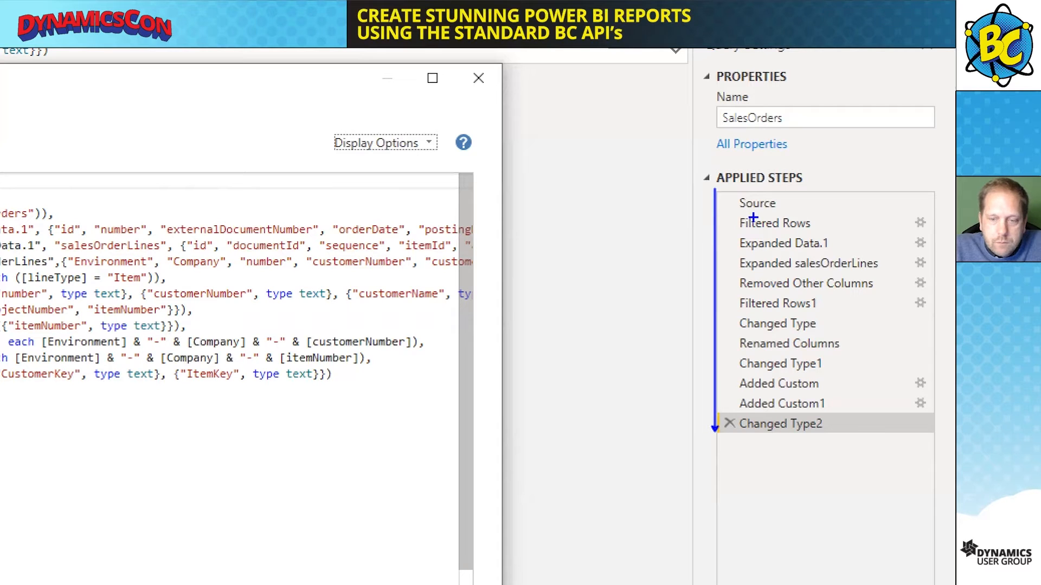
{"action": "left_click_drag", "start_coordinate": [732, 223], "coordinate": [661, 224]}
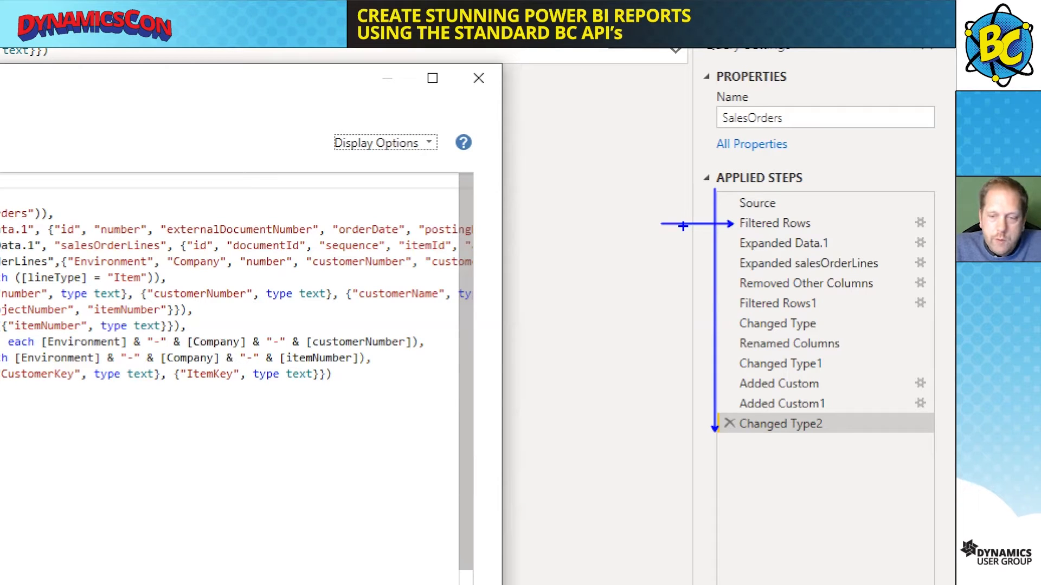
- Examine the Expanded salesOrderLines and Filtered Rows1 steps of the SalesOrders query and close its Advanced Editor
{"action": "left_click_drag", "start_coordinate": [743, 263], "coordinate": [689, 263]}
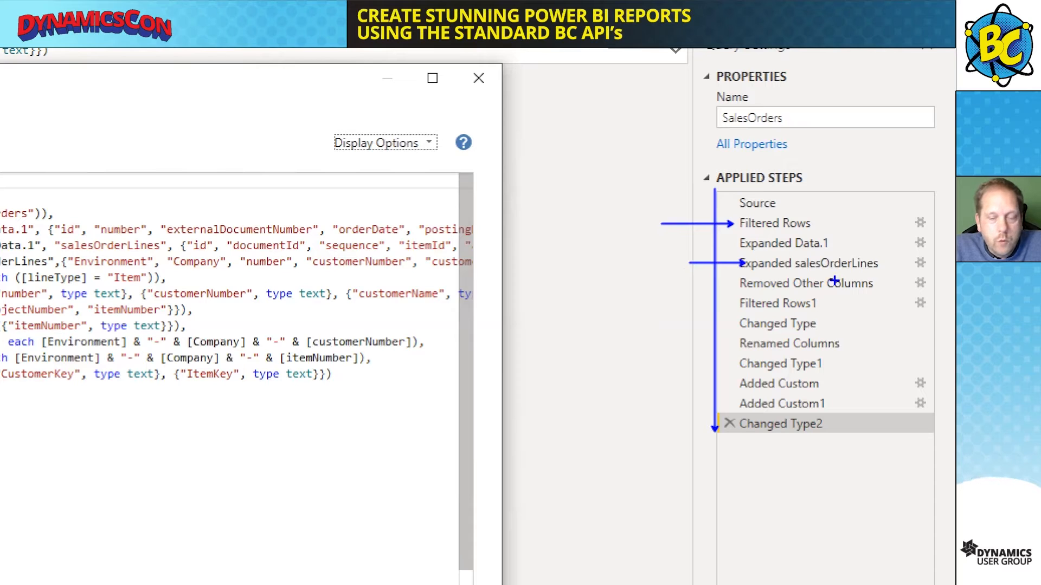
{"action": "left_click_drag", "start_coordinate": [735, 308], "coordinate": [686, 321]}
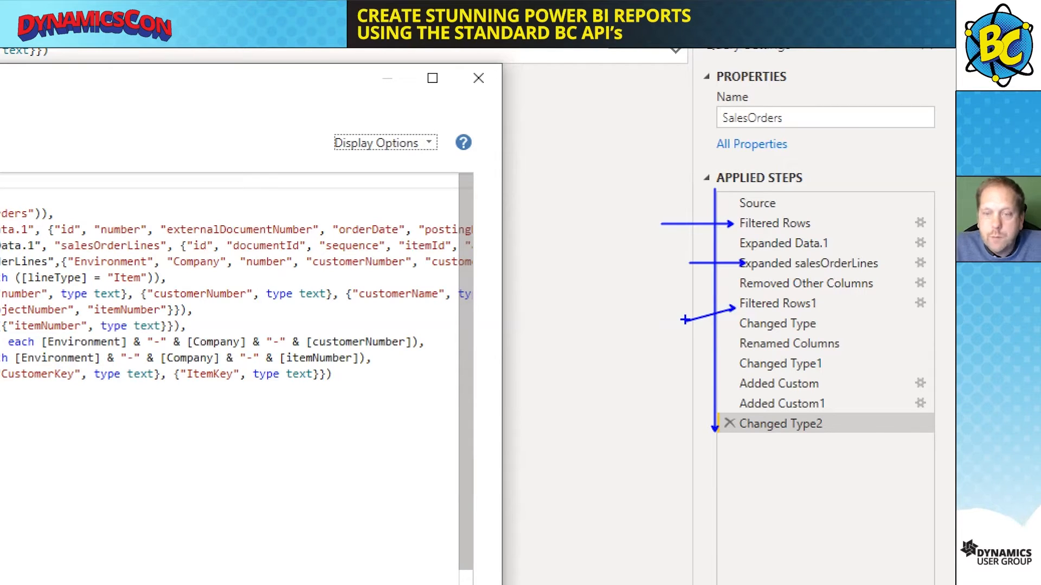
{"action": "key", "text": "Escape"}
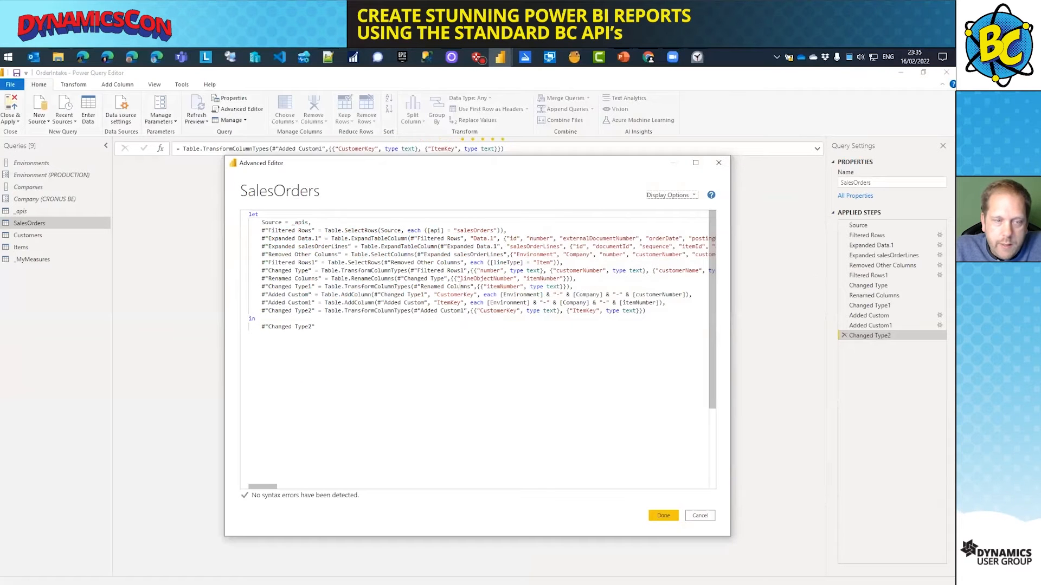
{"action": "left_click", "coordinate": [718, 164]}
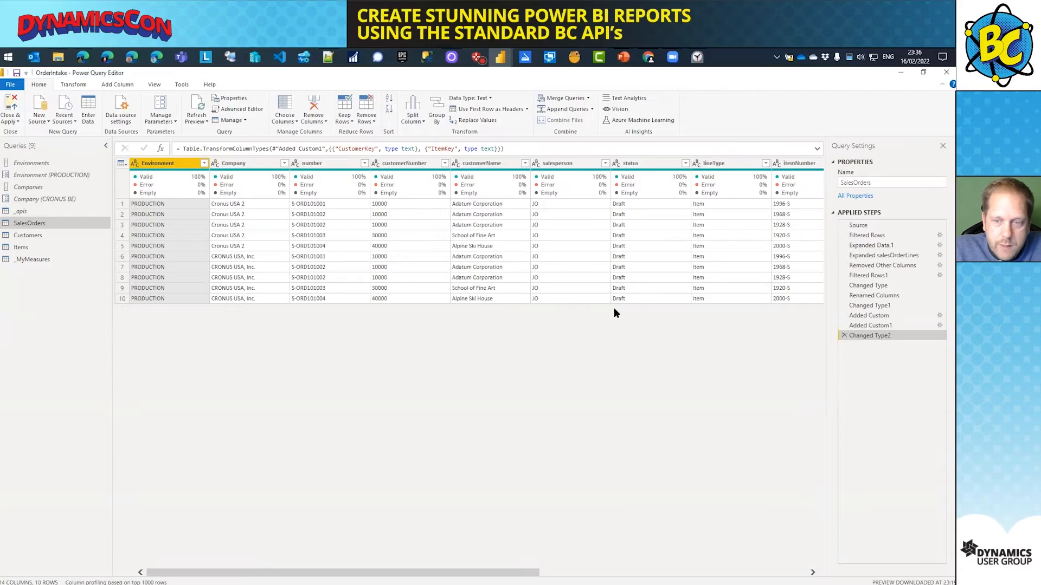
- Examine the SalesOrders data at the Filtered Rows and Expanded Data.1 steps, going through all columns up to the nested salesOrderLines tables
{"action": "left_click", "coordinate": [870, 237]}
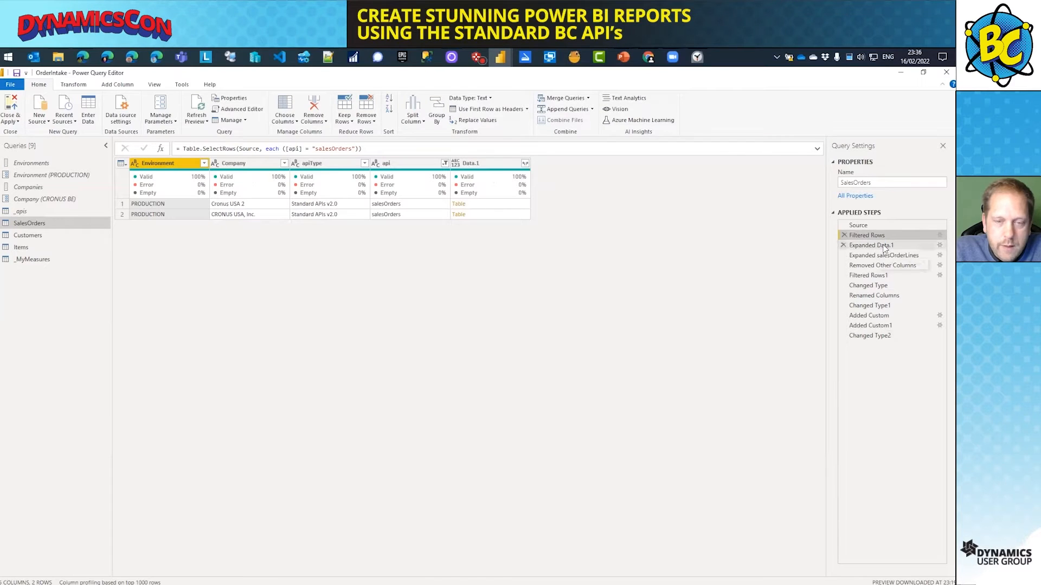
{"action": "left_click", "coordinate": [884, 247]}
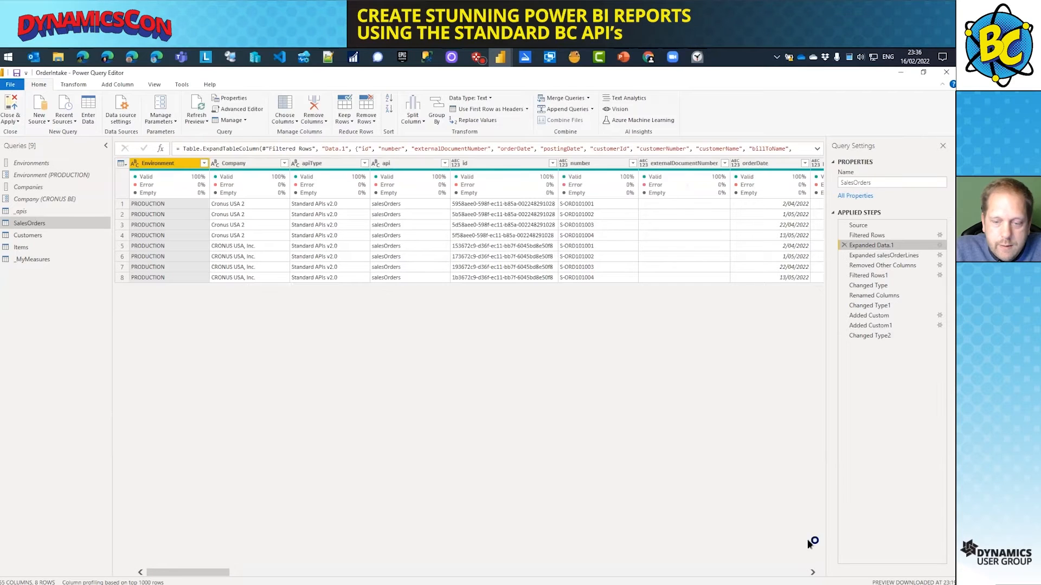
{"action": "left_click", "coordinate": [705, 573]}
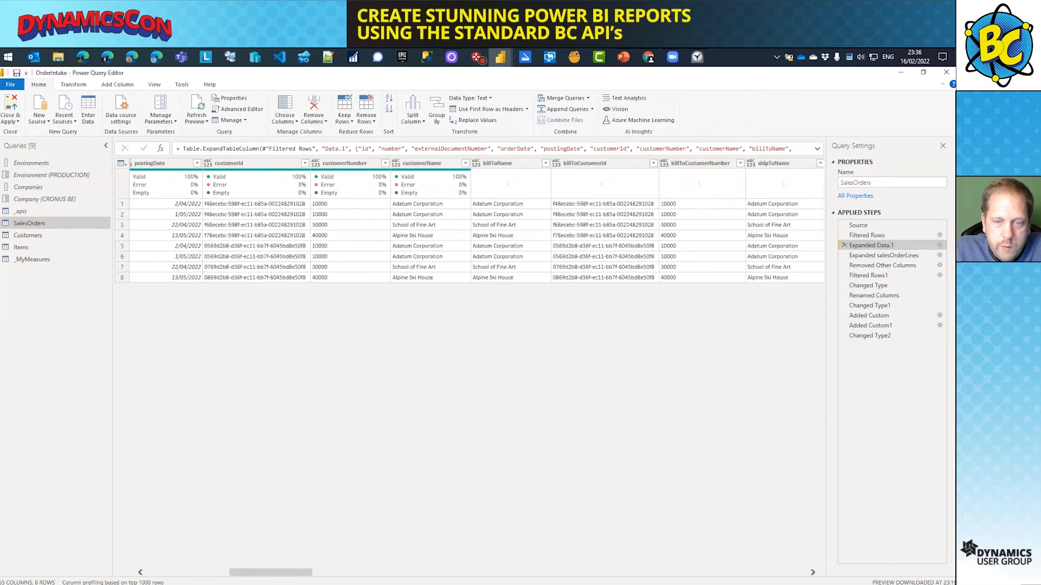
{"action": "left_click", "coordinate": [705, 573]}
{"action": "left_click", "coordinate": [705, 573]}
{"action": "left_click", "coordinate": [704, 573]}
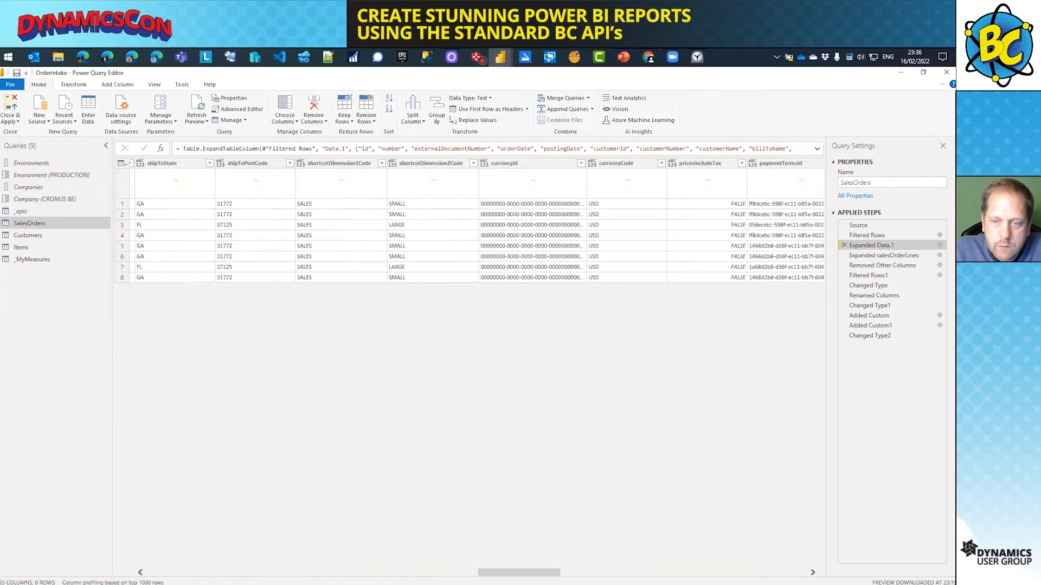
{"action": "left_click", "coordinate": [705, 572]}
{"action": "left_click", "coordinate": [705, 573]}
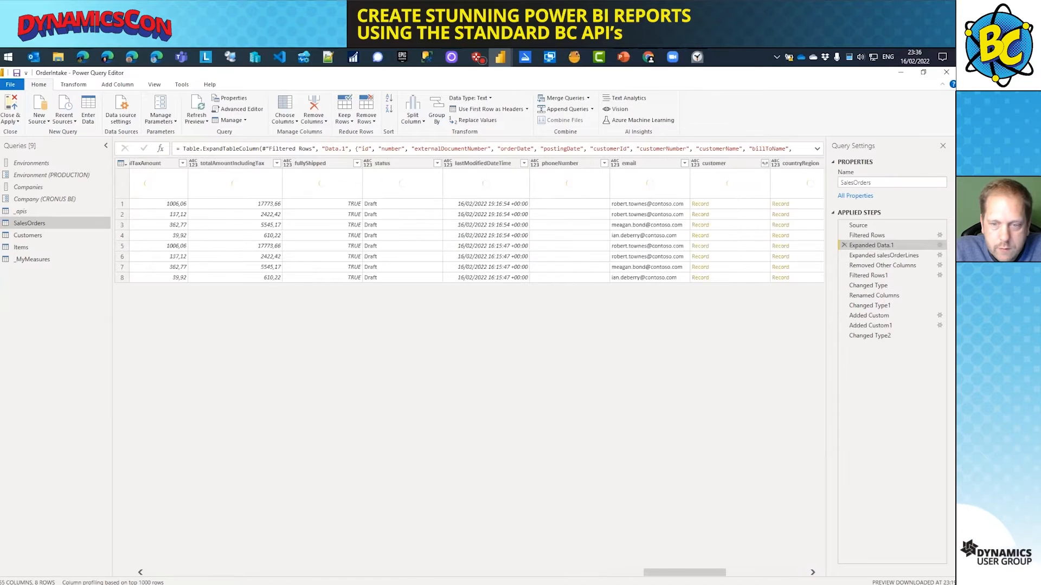
{"action": "left_click", "coordinate": [801, 569]}
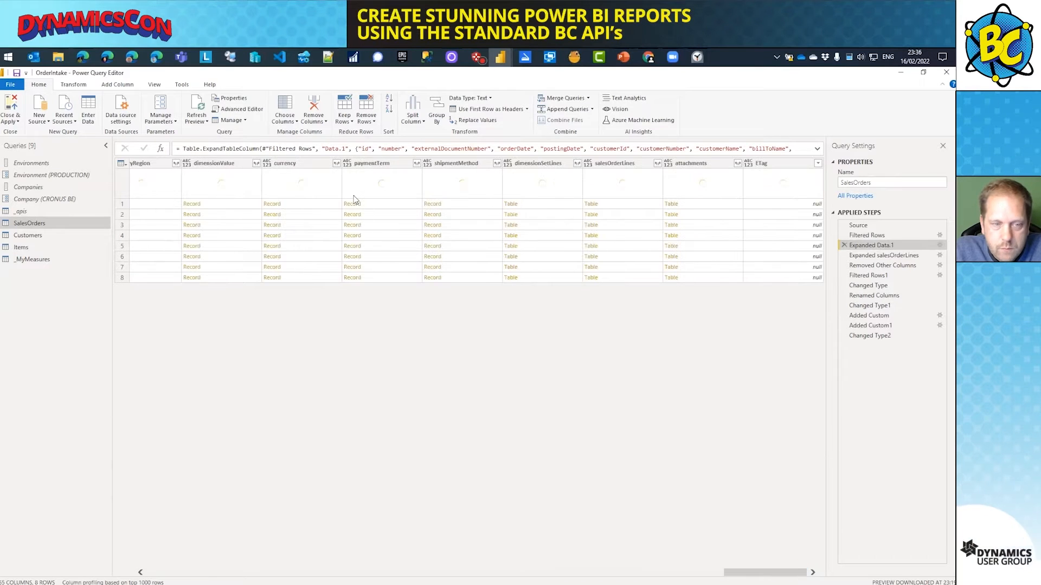
- Examine the SalesOrders data at the Expanded salesOrderLines step and at the Filtered Rows1 step that keeps Item lines
{"action": "left_click", "coordinate": [874, 256]}
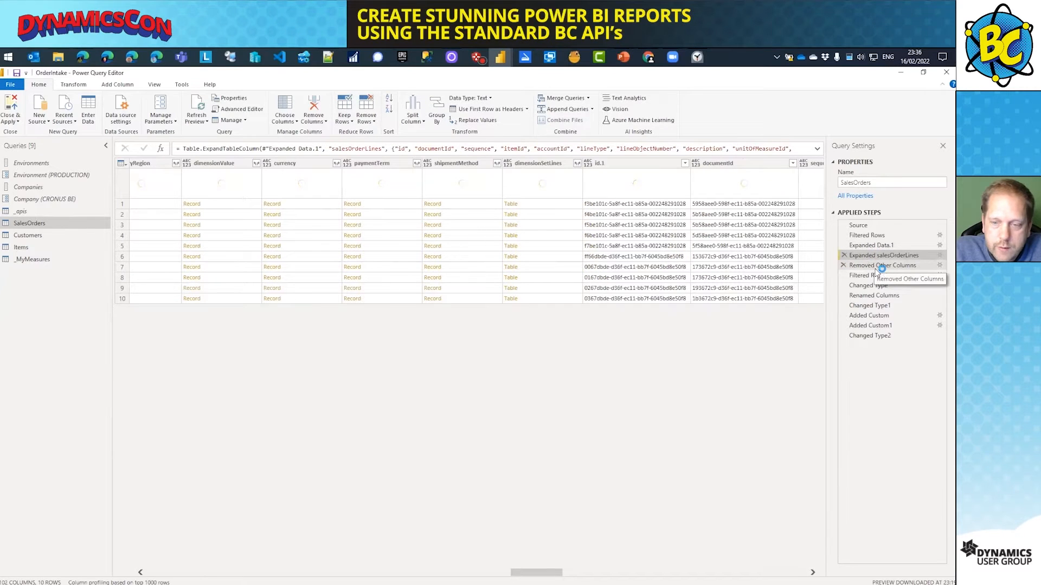
{"action": "left_click", "coordinate": [876, 278]}
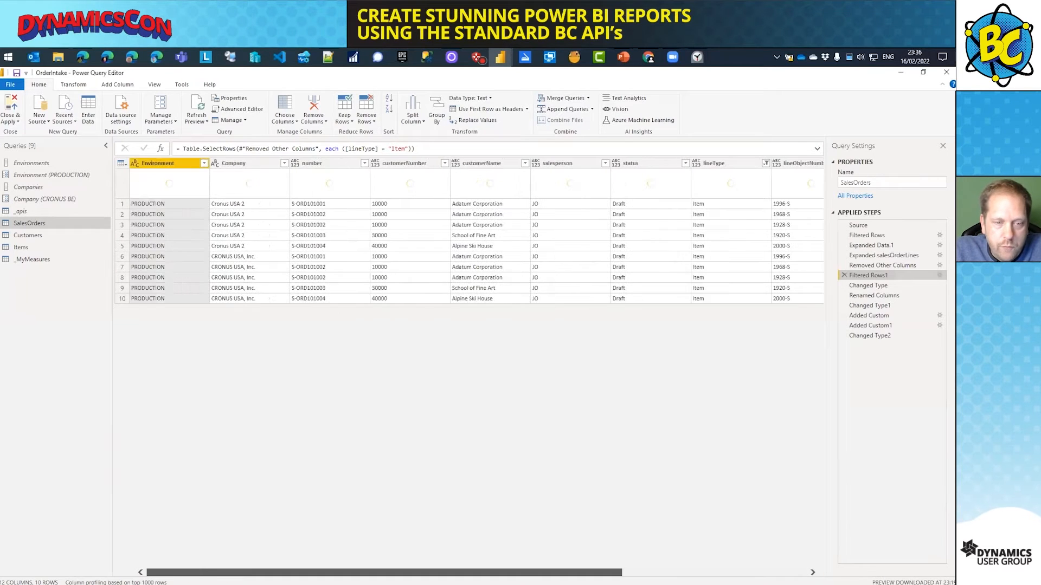
{"action": "left_click_drag", "start_coordinate": [558, 573], "coordinate": [722, 572]}
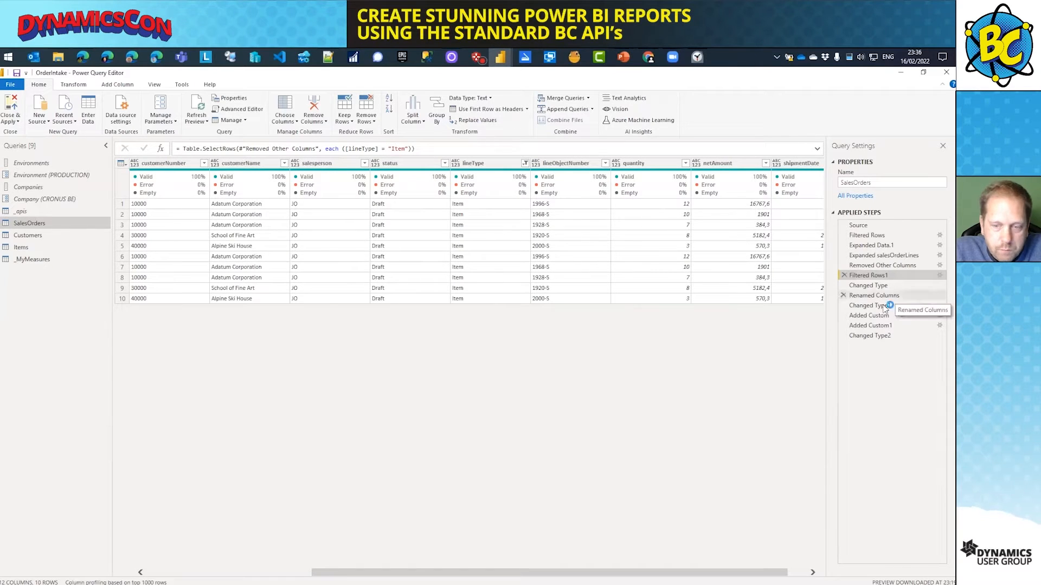
- Review the SalesOrders query's final Changed Type2 result from the Environment column through to CustomerKey and ItemKey
{"action": "left_click", "coordinate": [879, 335]}
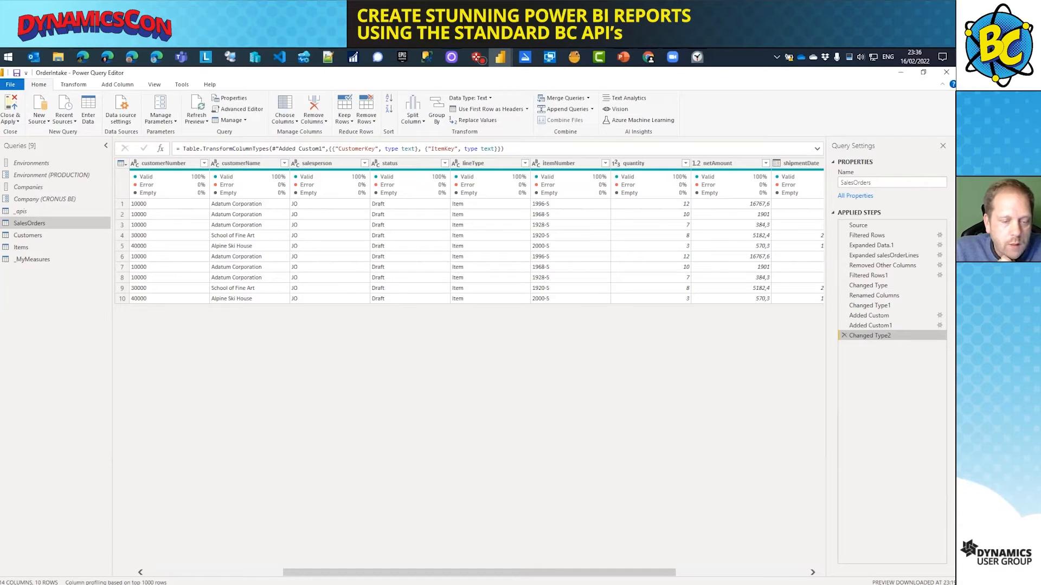
{"action": "left_click", "coordinate": [236, 572]}
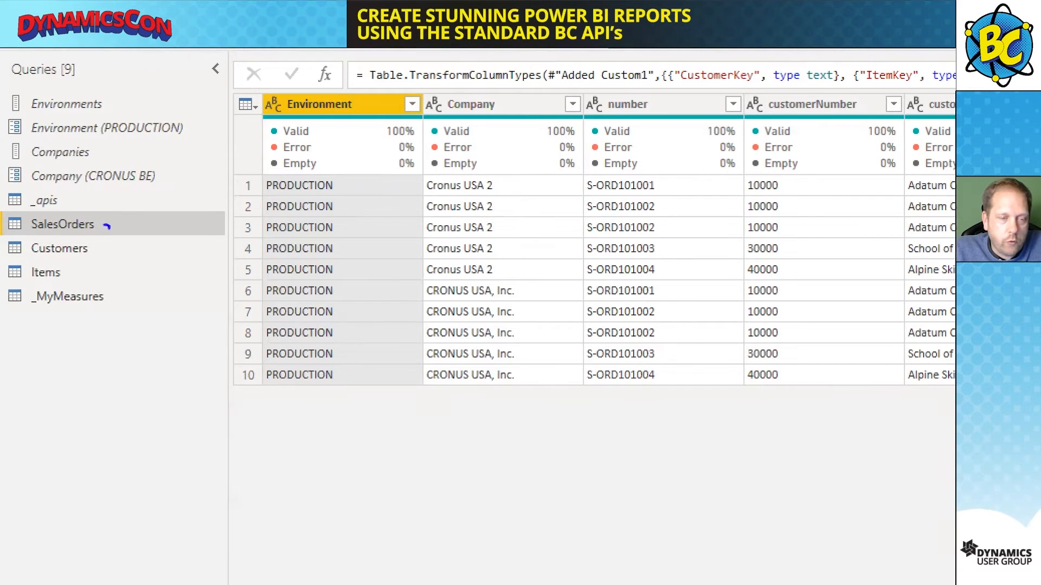
{"action": "left_click_drag", "start_coordinate": [120, 236], "coordinate": [100, 265]}
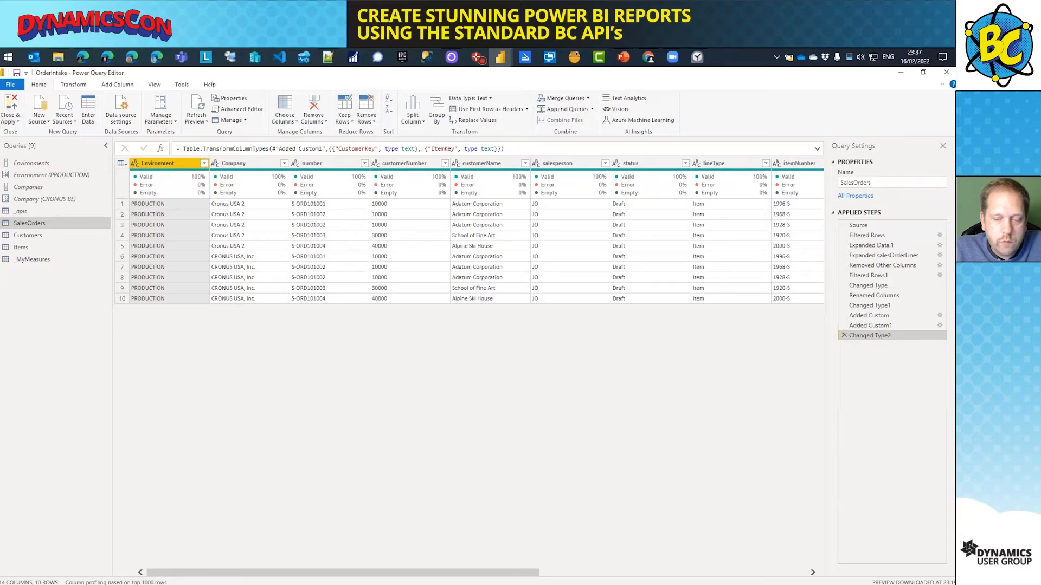
{"action": "scroll", "coordinate": [469, 249], "scroll_direction": "right", "scroll_amount": 9}
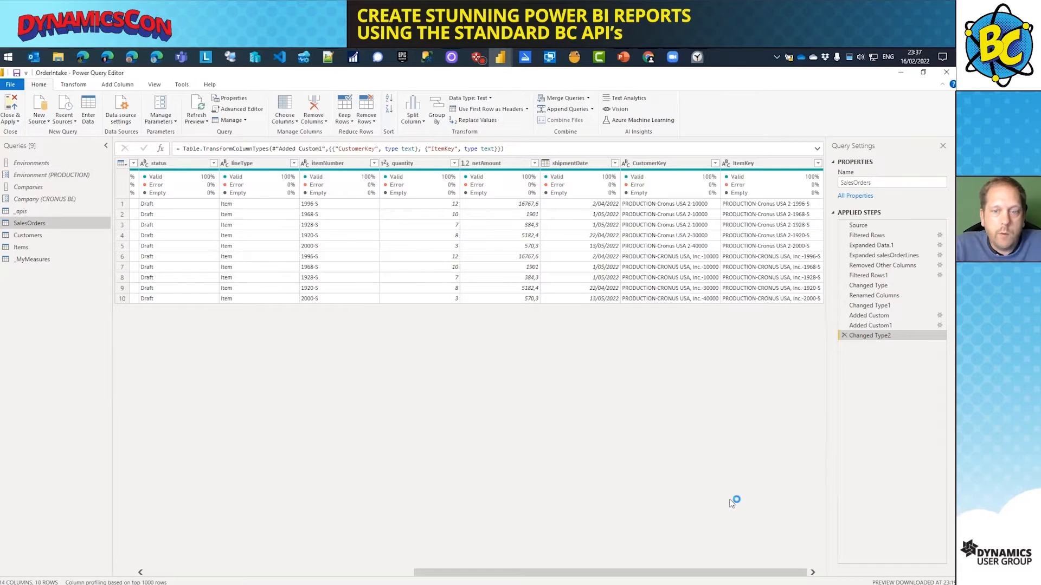
- Open the Added Custom step's settings, examine how CustomerKey combines Environment, Company and customerNumber, and close the settings
{"action": "left_click", "coordinate": [939, 315]}
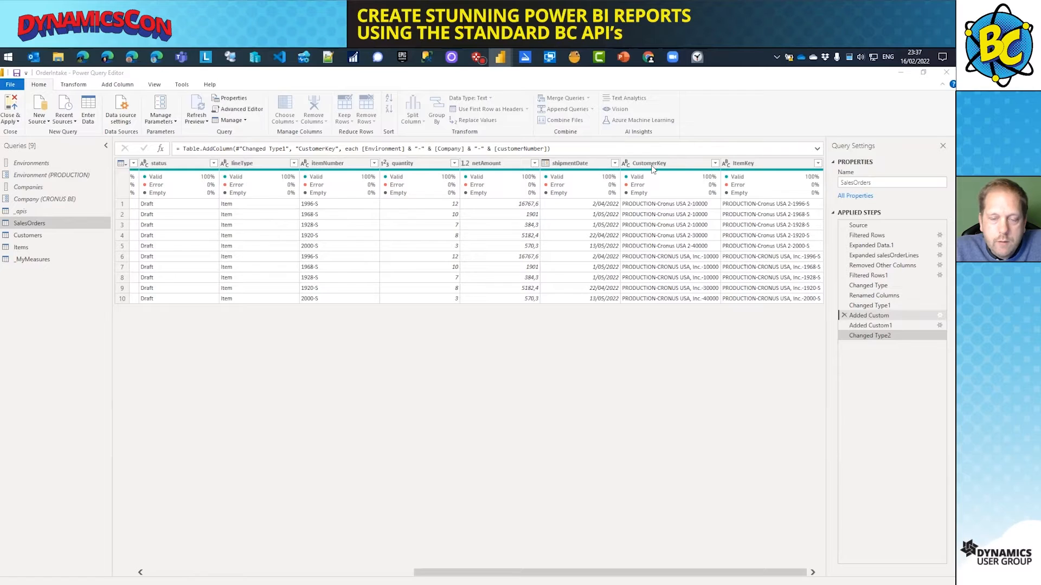
{"action": "scroll", "coordinate": [721, 167], "scroll_direction": "left", "scroll_amount": 2}
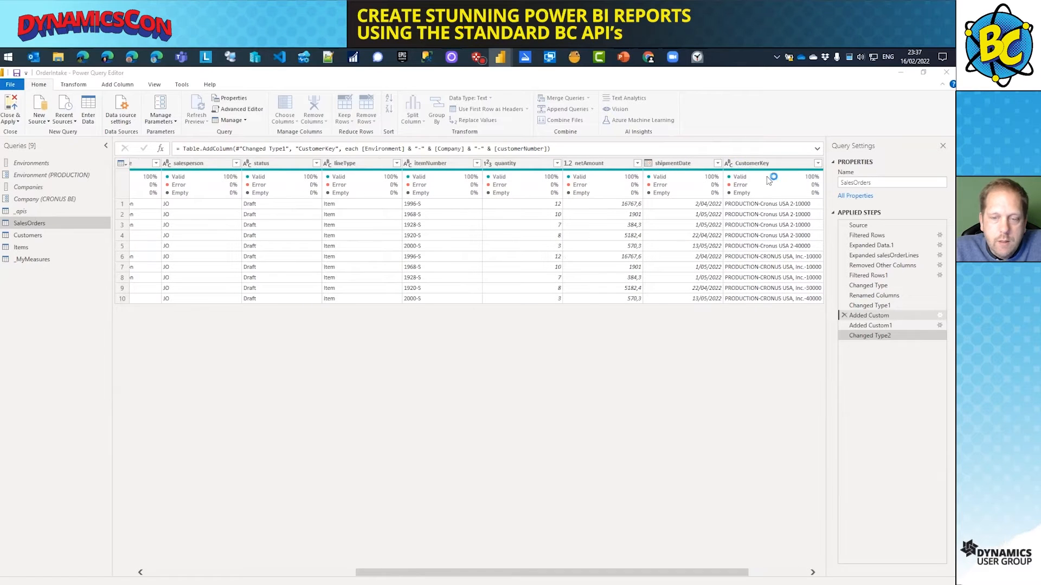
{"action": "left_click", "coordinate": [940, 315]}
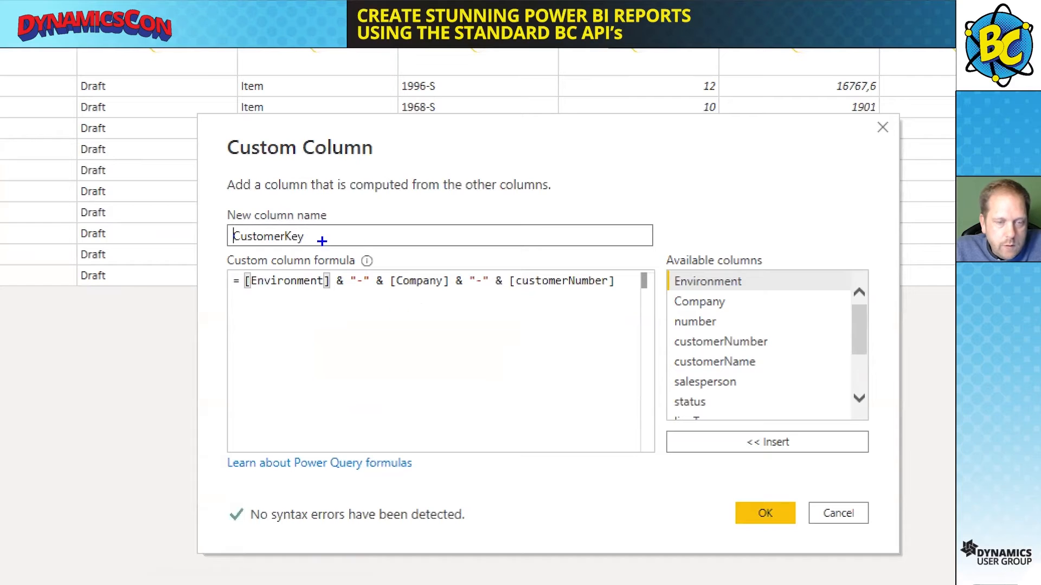
{"action": "left_click_drag", "start_coordinate": [362, 278], "coordinate": [383, 279]}
{"action": "left_click_drag", "start_coordinate": [361, 239], "coordinate": [362, 237]}
{"action": "left_click_drag", "start_coordinate": [564, 297], "coordinate": [561, 328]}
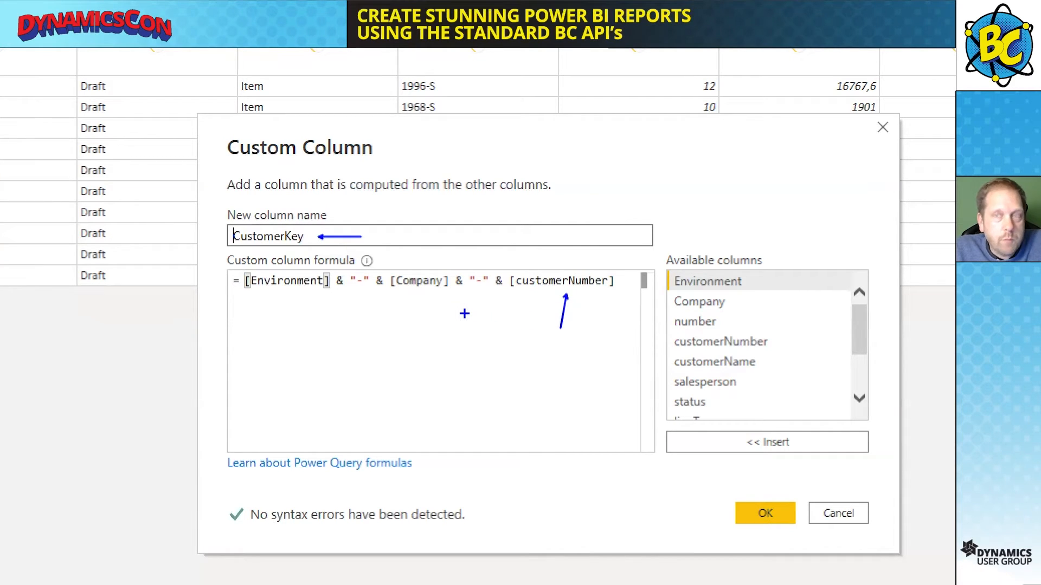
{"action": "left_click_drag", "start_coordinate": [440, 334], "coordinate": [429, 310]}
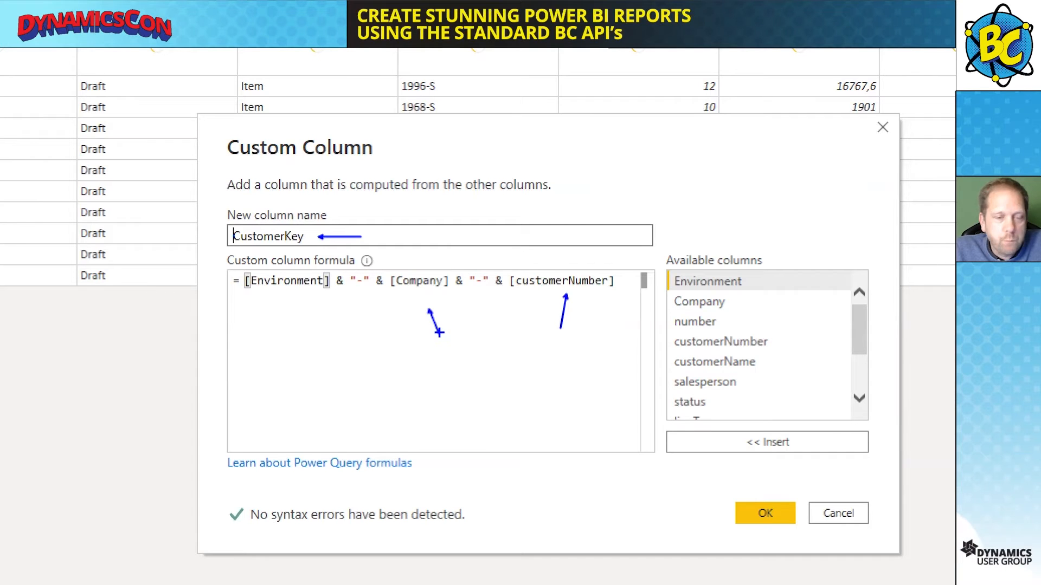
{"action": "left_click_drag", "start_coordinate": [284, 296], "coordinate": [301, 329]}
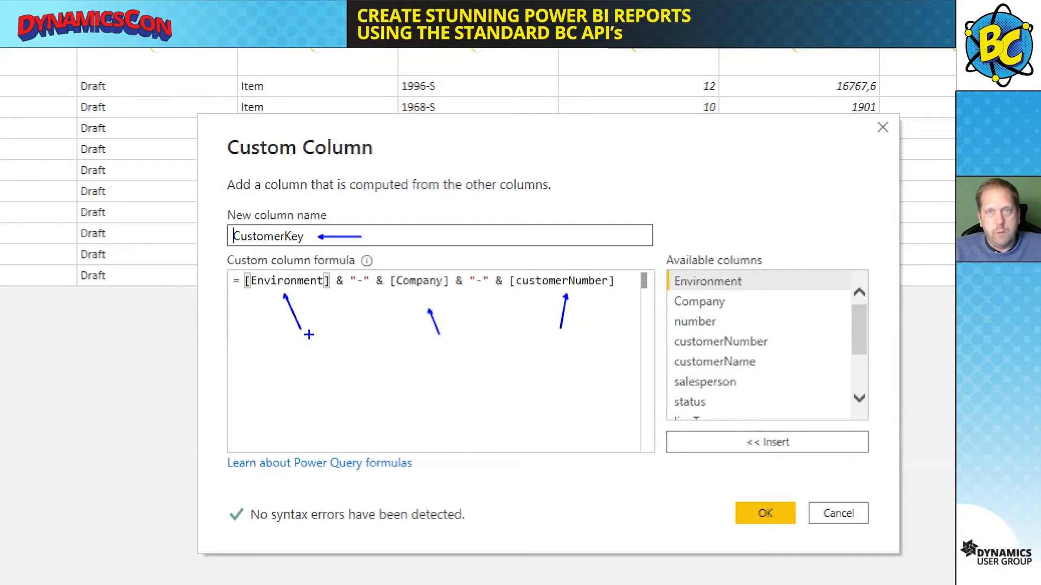
{"action": "key", "text": "Escape"}
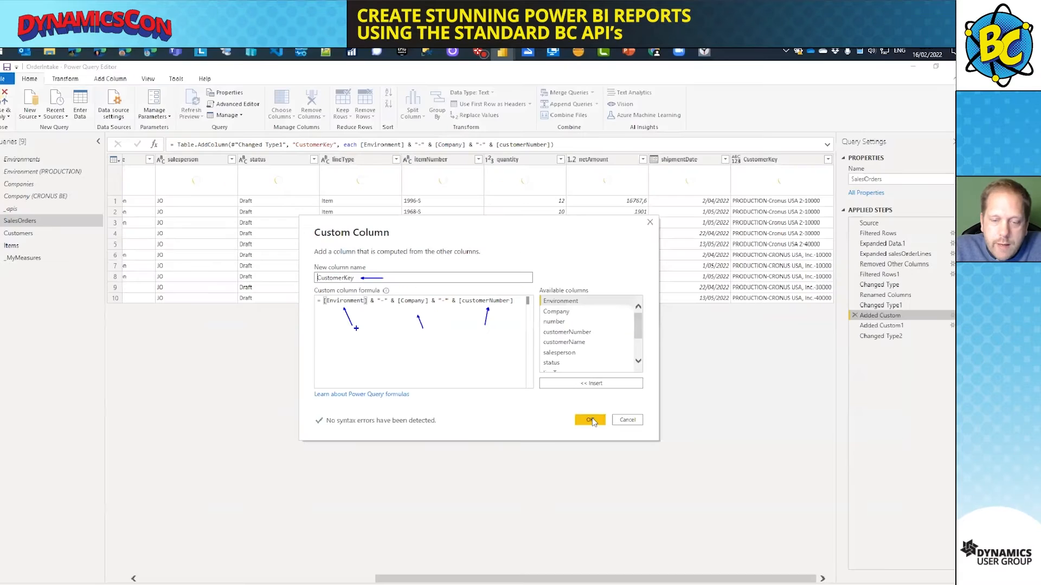
{"action": "key", "text": "Escape"}
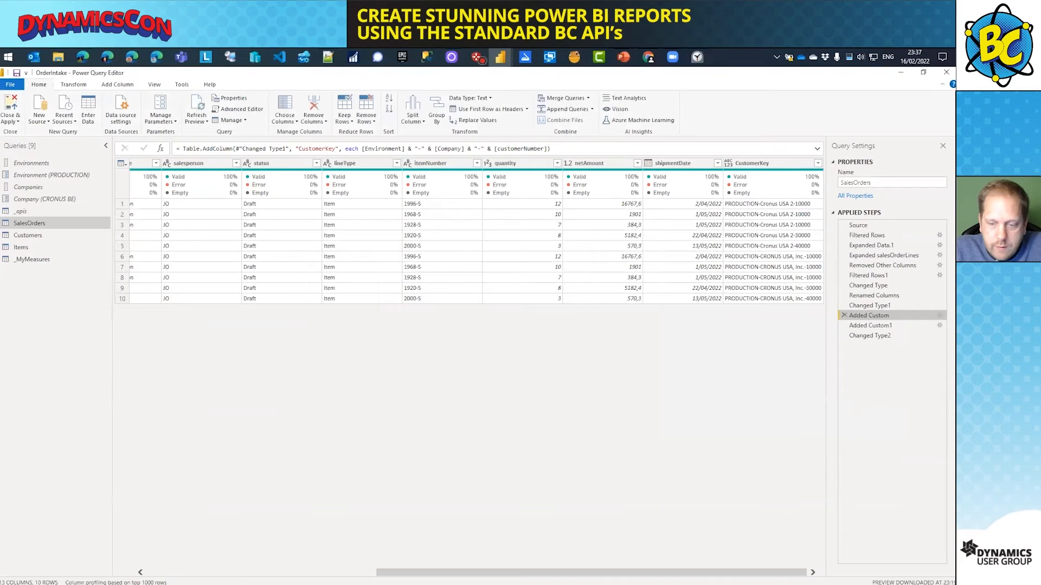
- Review the final SalesOrders step and the Customers and Items queries, and return from the data model to the OrderIntake report page
{"action": "left_click", "coordinate": [868, 336]}
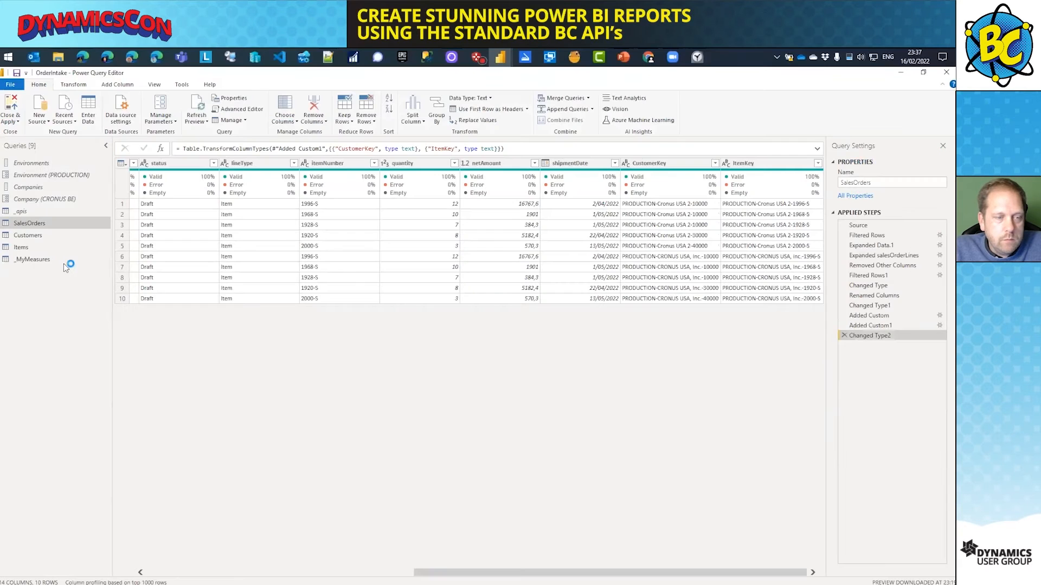
{"action": "left_click", "coordinate": [21, 237]}
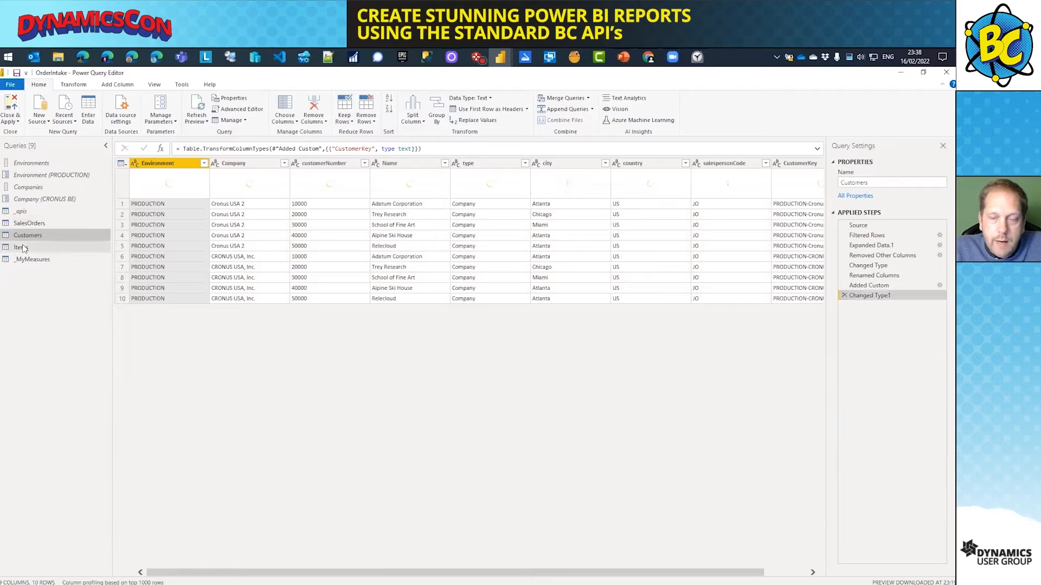
{"action": "left_click", "coordinate": [21, 247]}
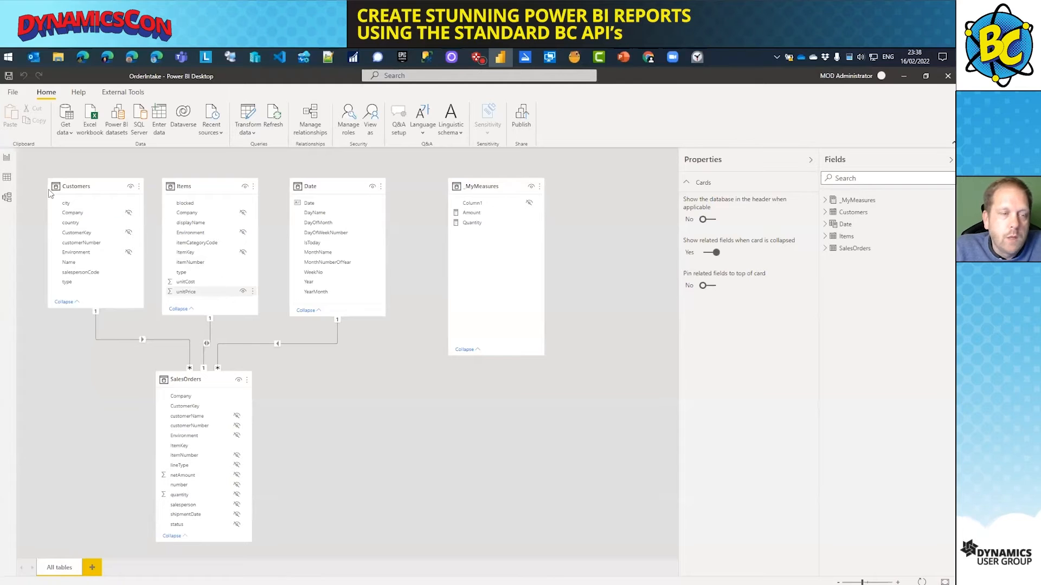
{"action": "left_click", "coordinate": [6, 158]}
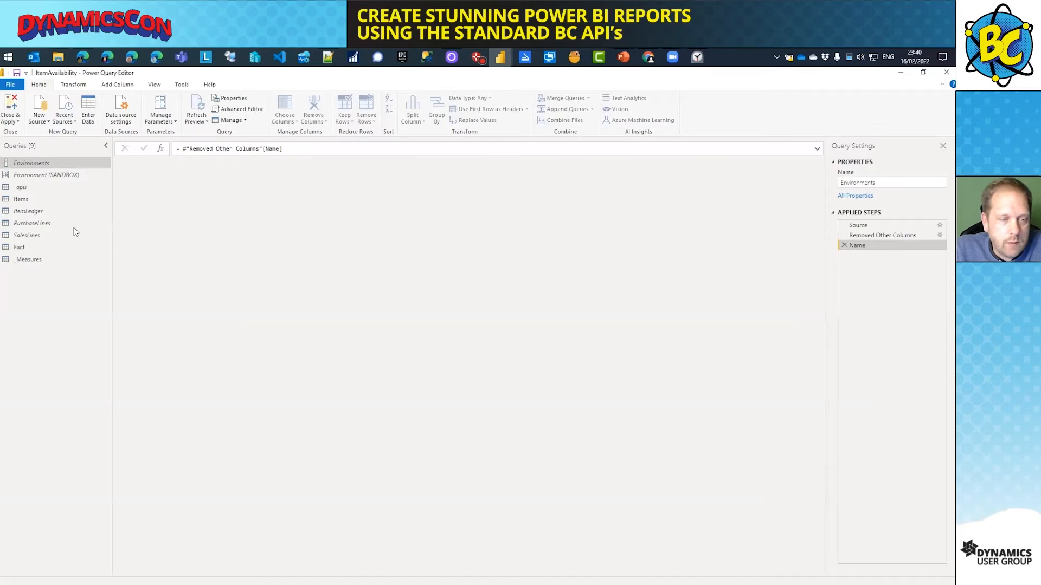
- View the Items query of the ItemAvailability report and minimize the Power Query Editor
{"action": "left_click", "coordinate": [32, 200]}
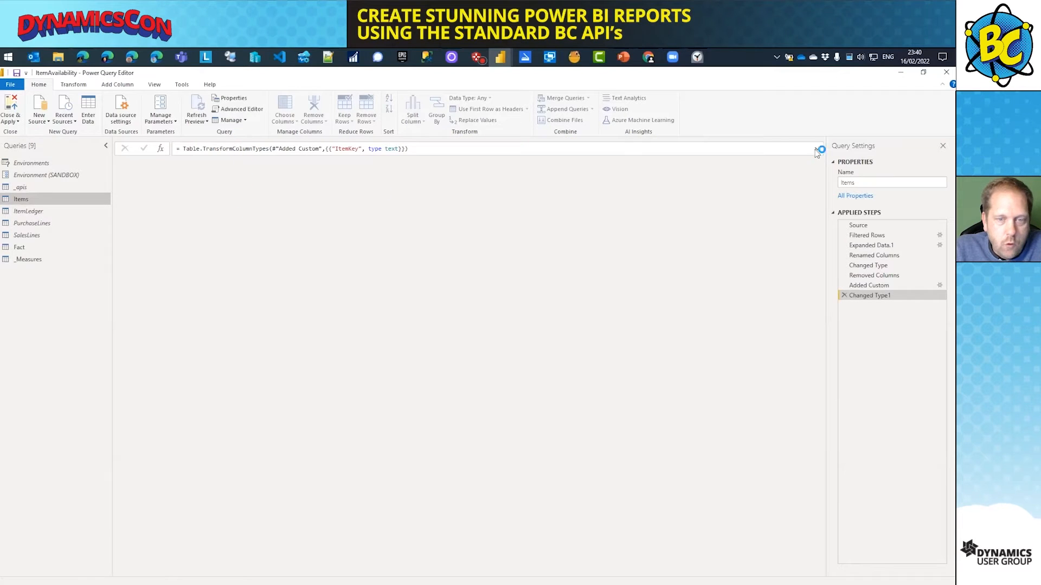
{"action": "left_click", "coordinate": [901, 76]}
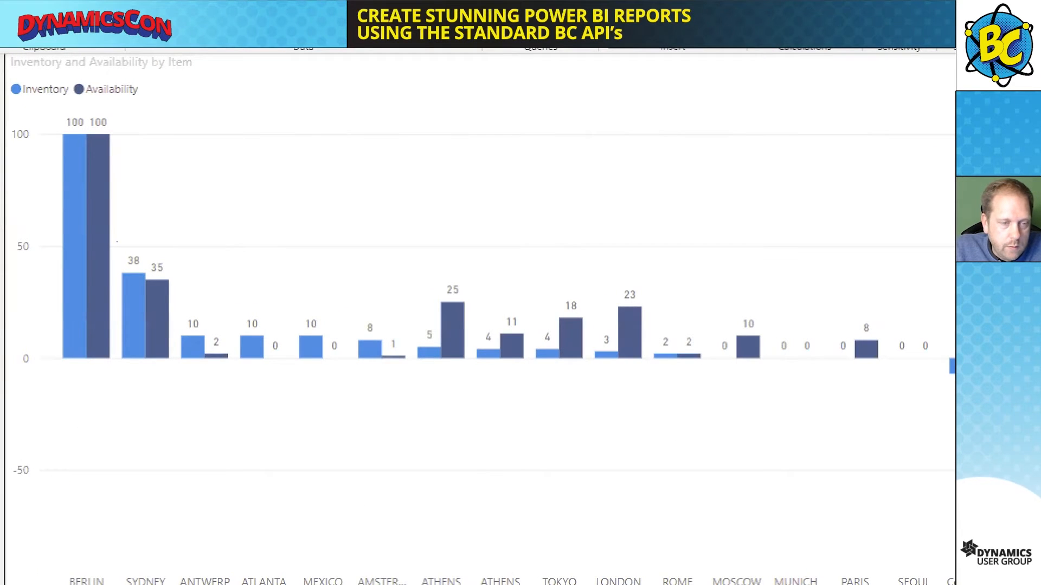
- Examine SYDNEY's inventory and availability bars in the Inventory and Availability by Item chart, and the # Negative Availability card
{"action": "left_click_drag", "start_coordinate": [135, 242], "coordinate": [153, 198]}
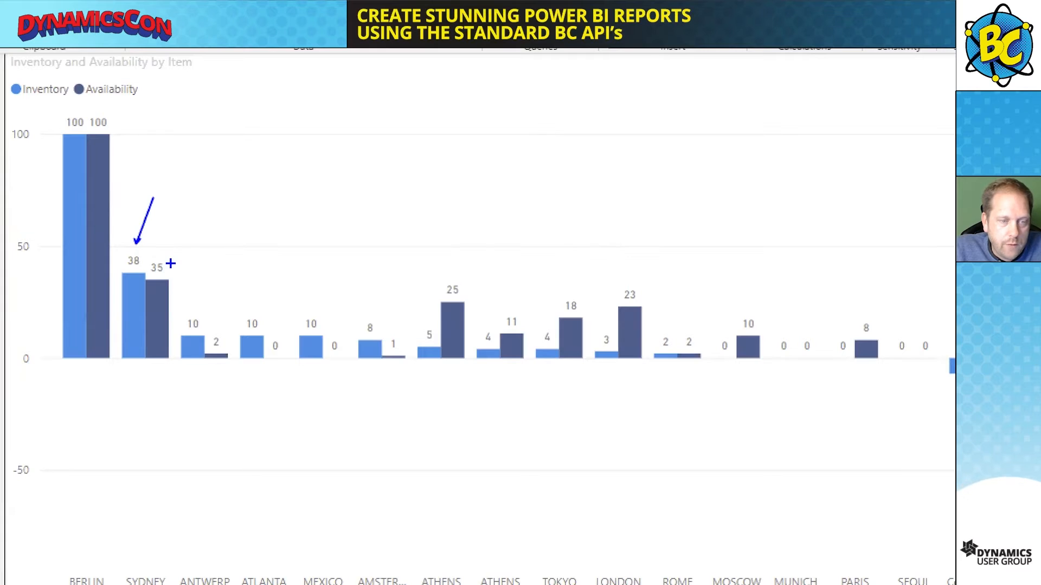
{"action": "left_click_drag", "start_coordinate": [171, 264], "coordinate": [217, 248]}
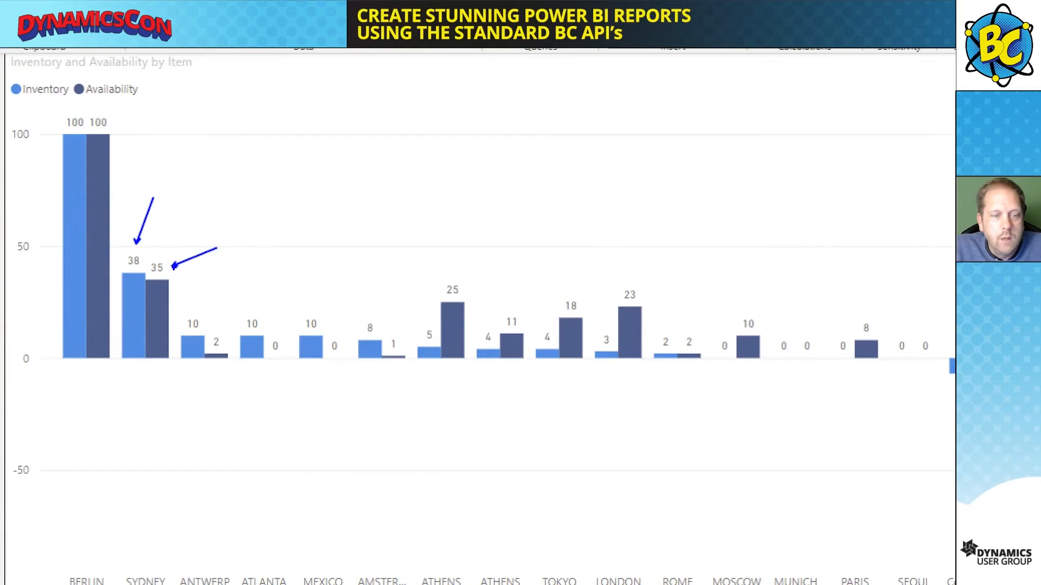
{"action": "key", "text": "Escape"}
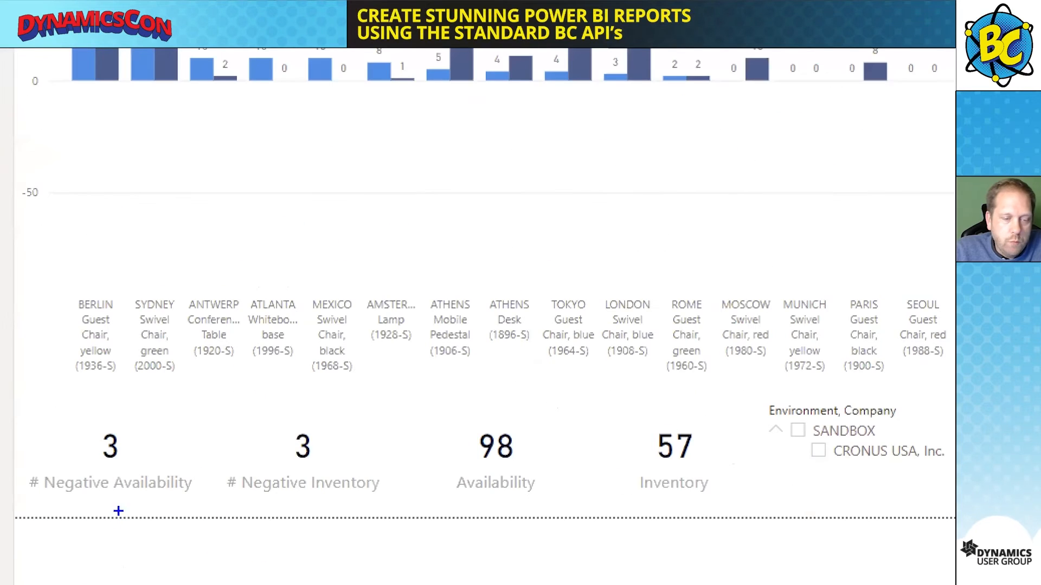
{"action": "left_click_drag", "start_coordinate": [144, 436], "coordinate": [186, 433]}
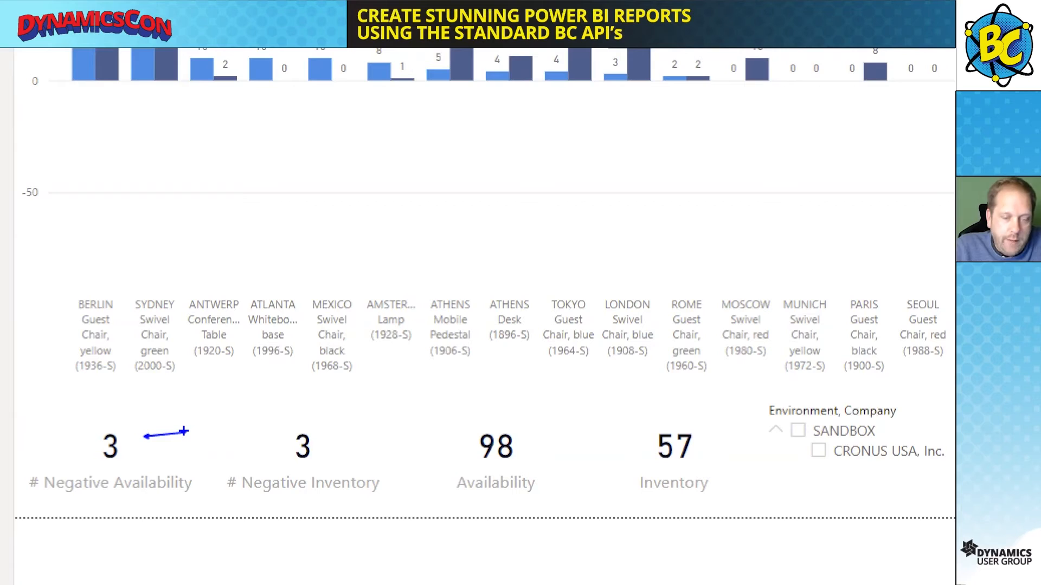
- Examine the # Negative Inventory card, and review the Filtered Rows, Expanded Data.1 and final Changed Type1 steps of the Items query
{"action": "left_click_drag", "start_coordinate": [324, 427], "coordinate": [350, 413]}
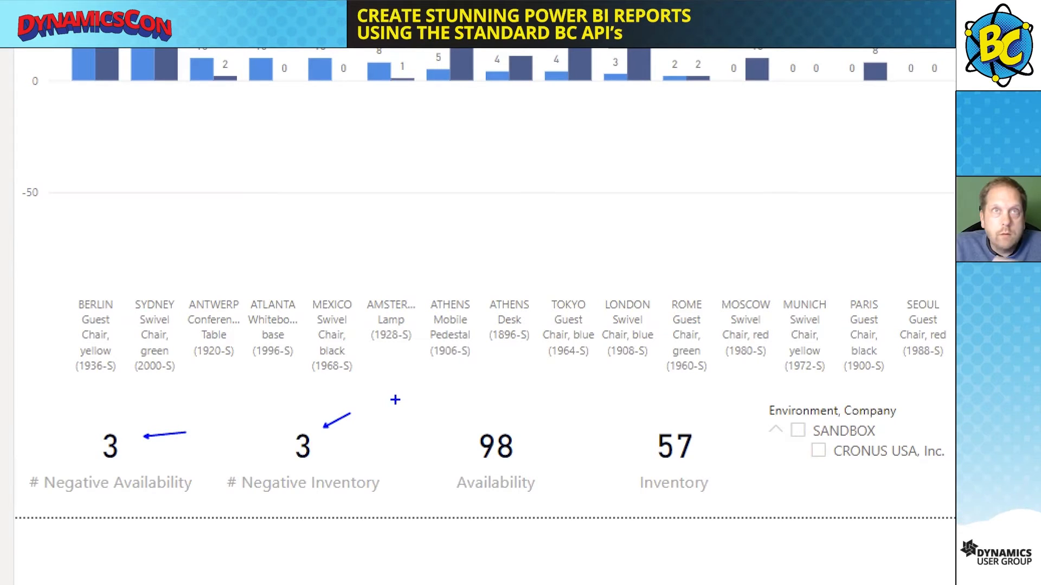
{"action": "key", "text": "Escape"}
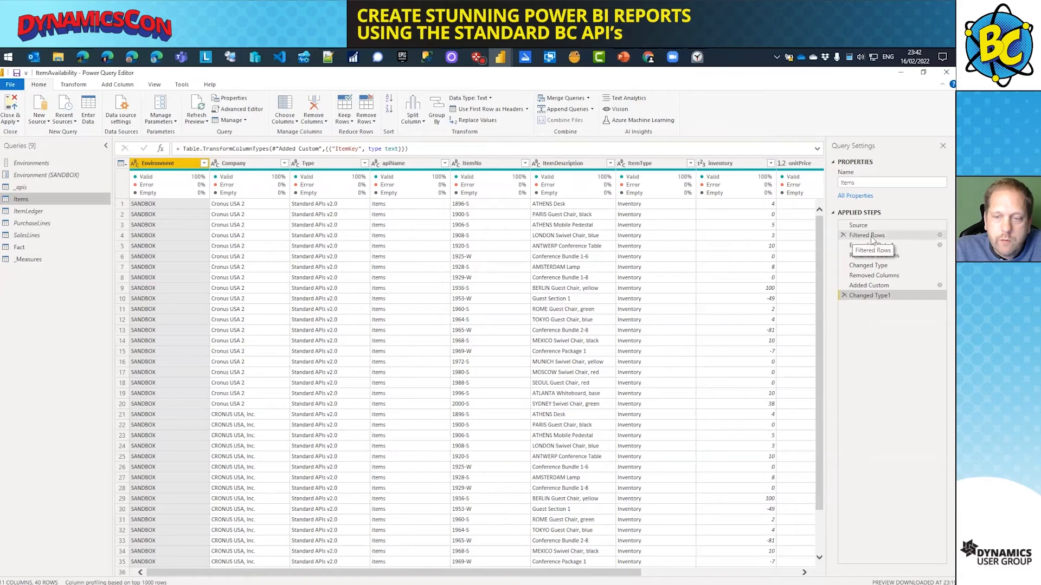
{"action": "left_click", "coordinate": [868, 236]}
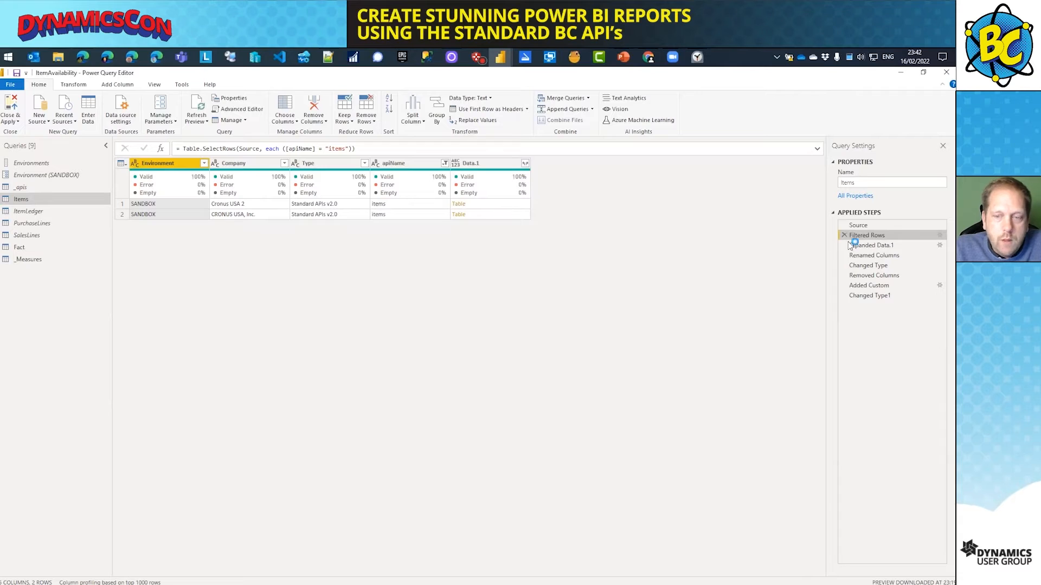
{"action": "left_click", "coordinate": [864, 245]}
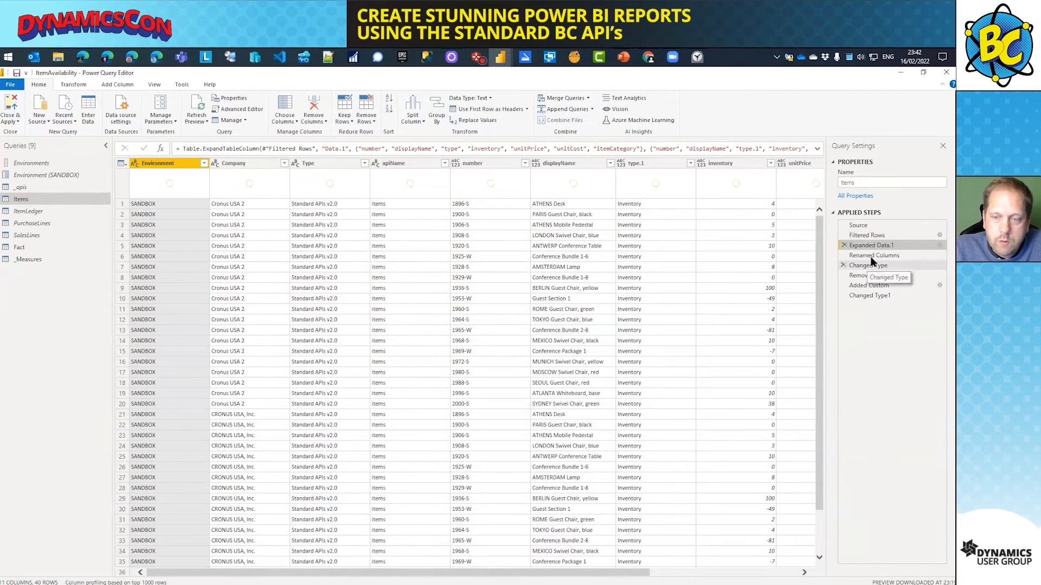
{"action": "left_click", "coordinate": [871, 296]}
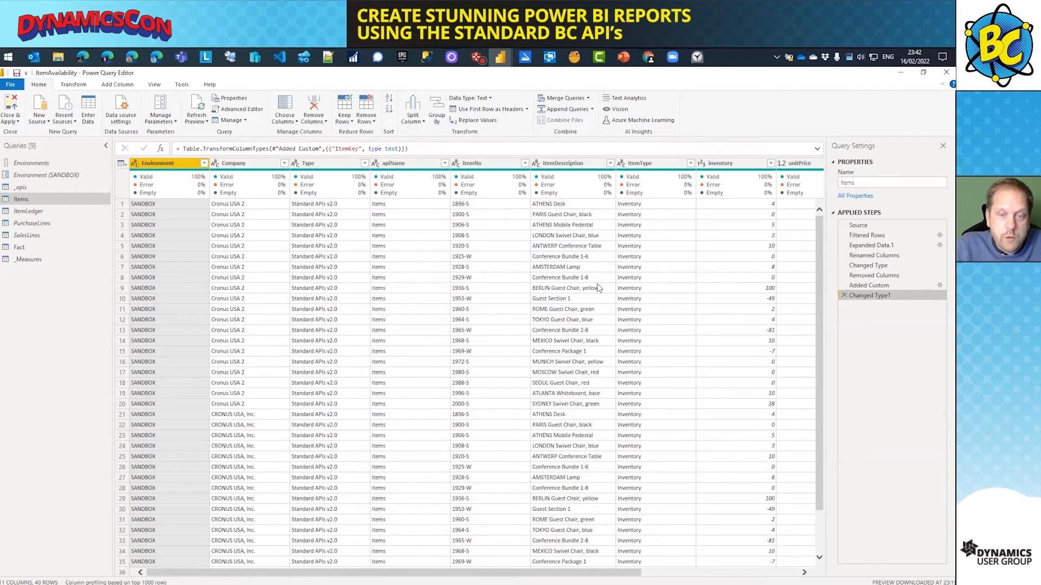
- Examine the ItemKey column at the end of the Items query
{"action": "left_click_drag", "start_coordinate": [559, 573], "coordinate": [715, 573]}
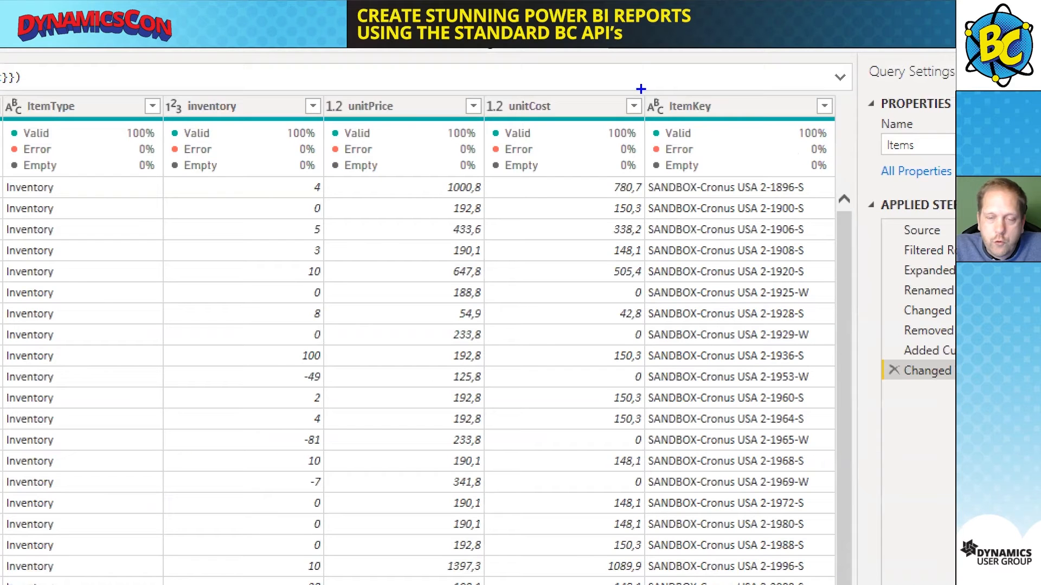
{"action": "mouse_move", "coordinate": [628, 89]}
{"action": "left_mouse_down"}
{"action": "mouse_move", "coordinate": [779, 337]}
{"action": "mouse_move", "coordinate": [828, 364]}
{"action": "left_mouse_up"}
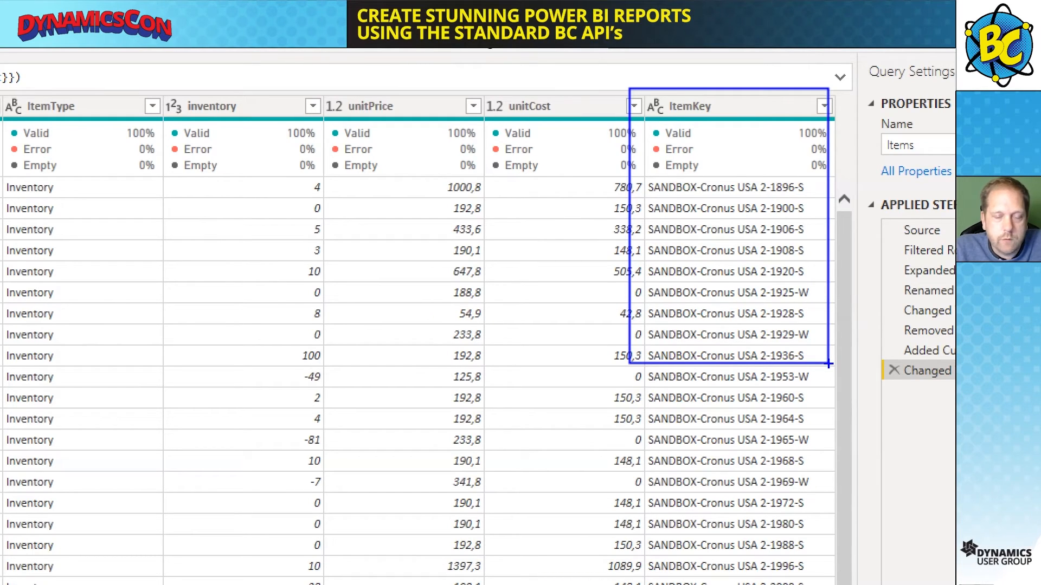
{"action": "key", "text": "Escape"}
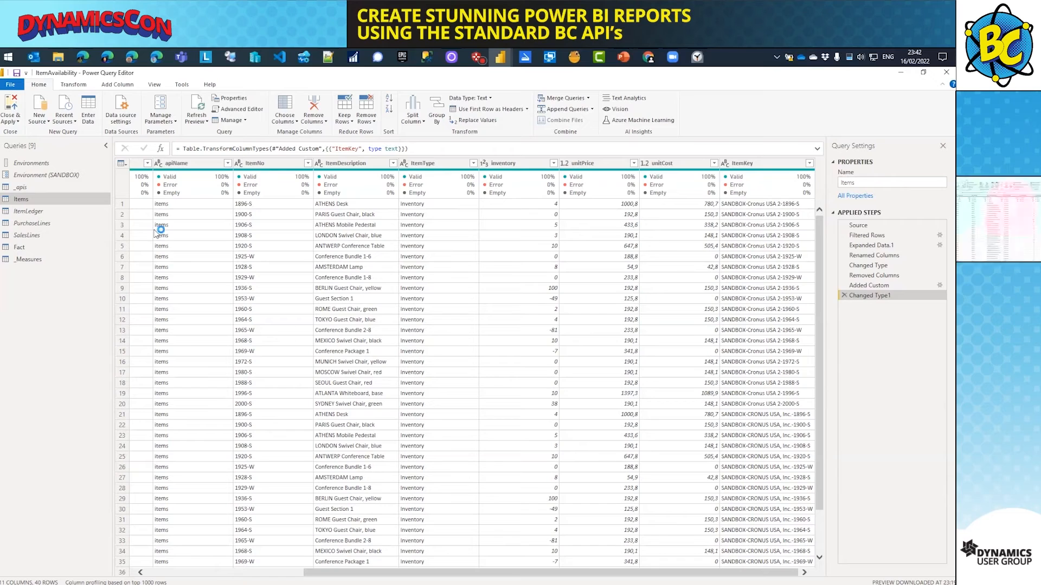
- Review the ItemLedger, PurchaseLines and SalesLines queries, including the ItemKey and Source columns of ItemLedger and SalesLines
{"action": "left_click", "coordinate": [28, 212]}
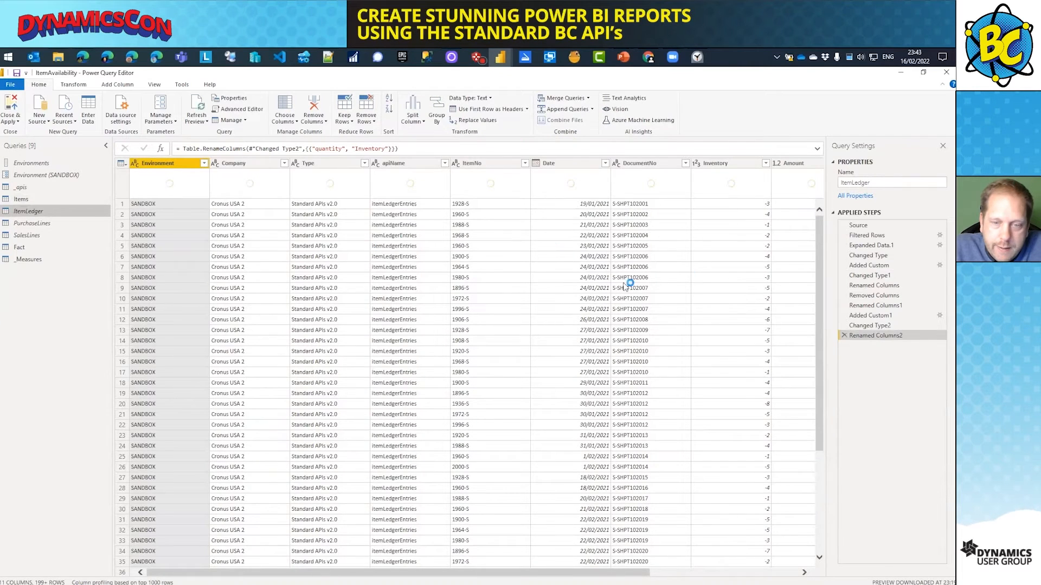
{"action": "left_click", "coordinate": [769, 573]}
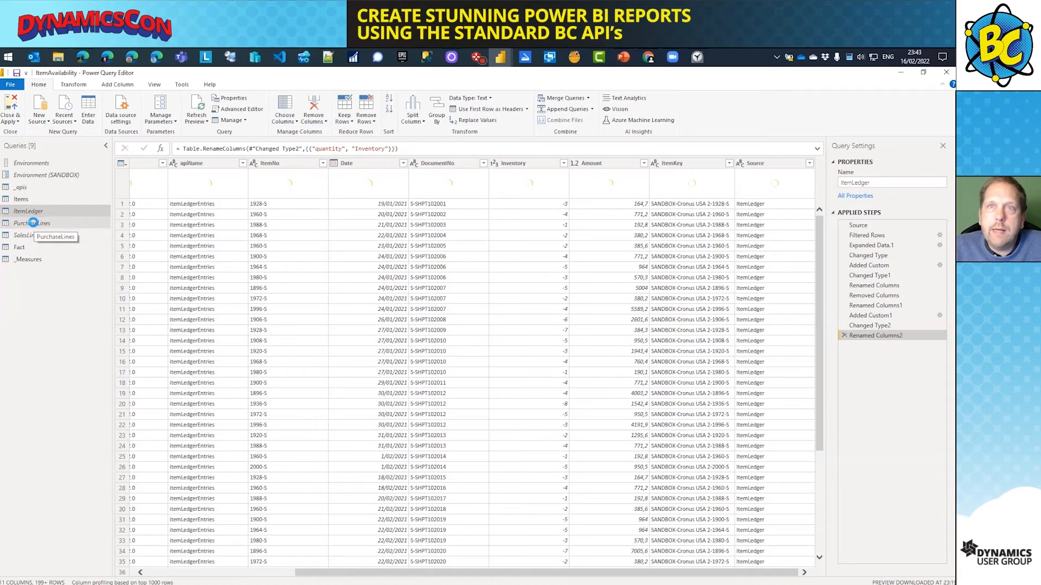
{"action": "left_click", "coordinate": [33, 223]}
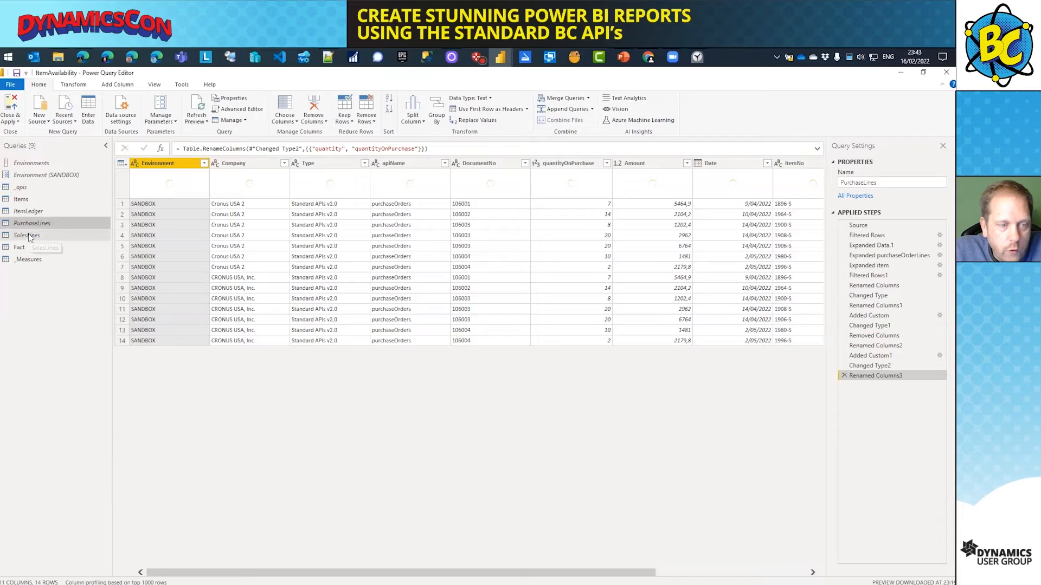
{"action": "left_click", "coordinate": [29, 234]}
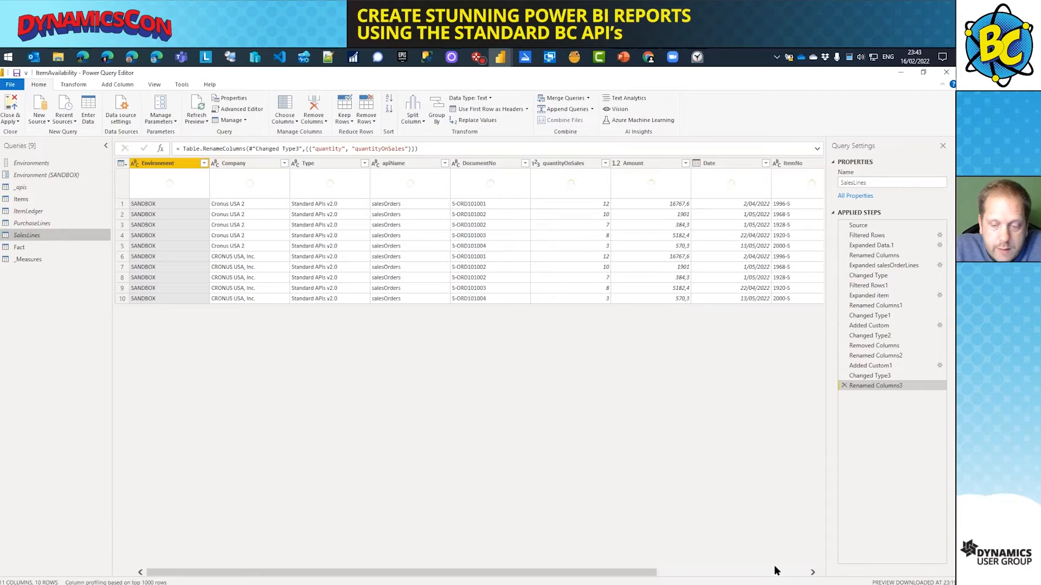
{"action": "scroll", "coordinate": [677, 280], "scroll_direction": "right", "scroll_amount": 3}
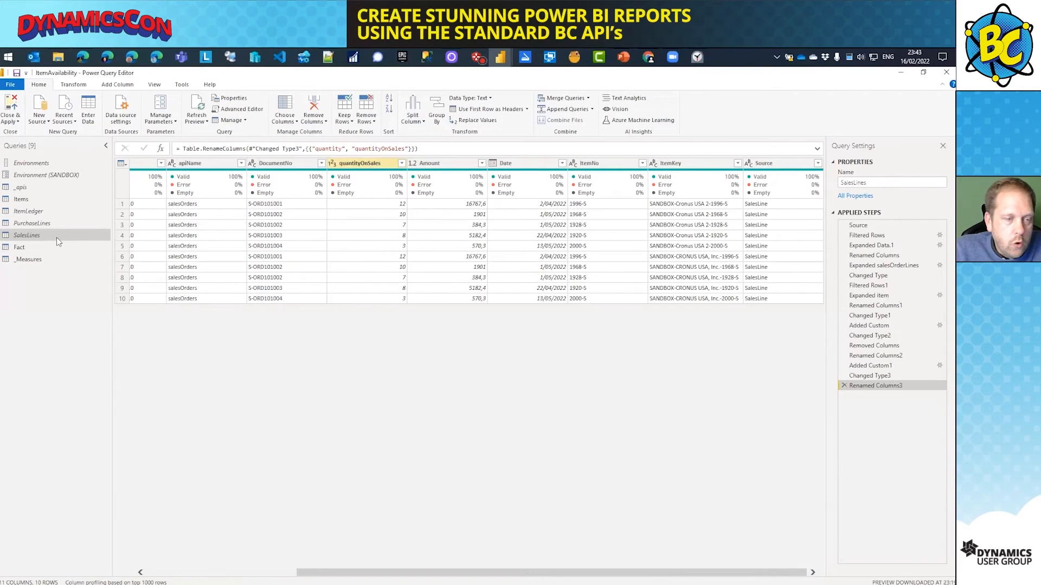
- Open the Fact query and examine how it combines the ItemLedger, PurchaseLines and SalesLines queries
{"action": "left_click", "coordinate": [11, 249]}
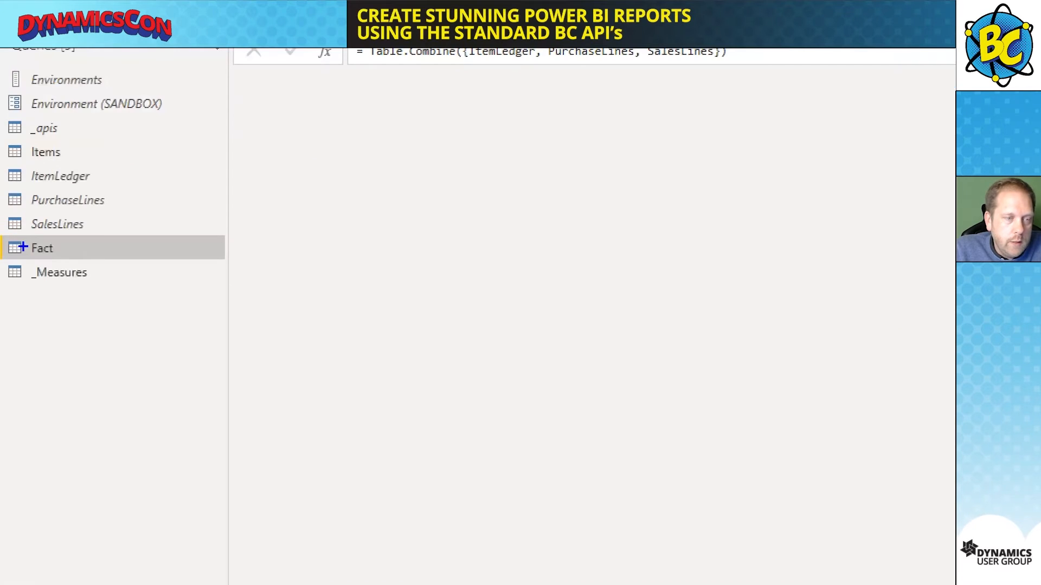
{"action": "left_click_drag", "start_coordinate": [6, 165], "coordinate": [130, 232]}
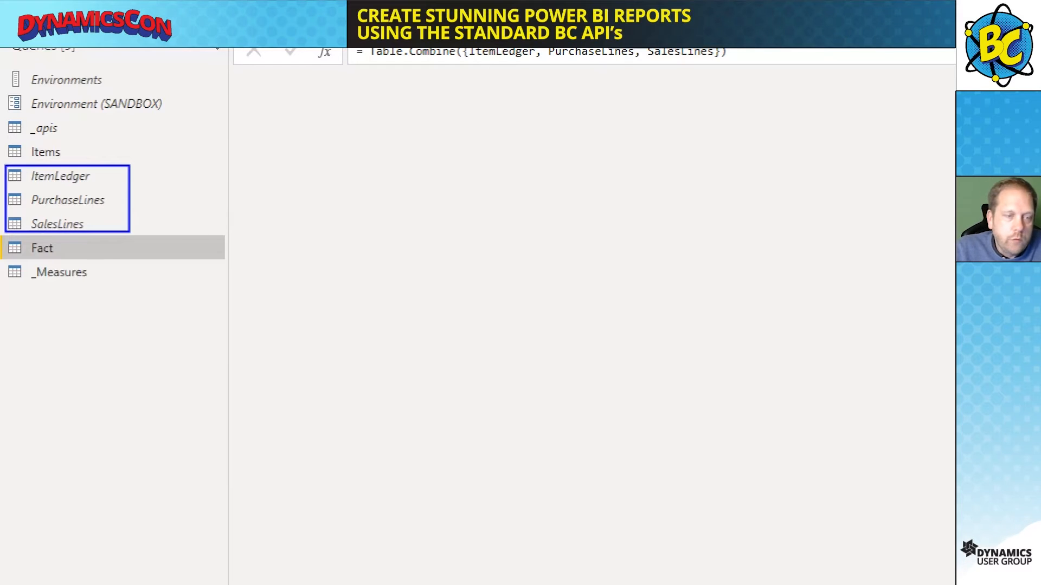
{"action": "left_click_drag", "start_coordinate": [135, 199], "coordinate": [130, 253]}
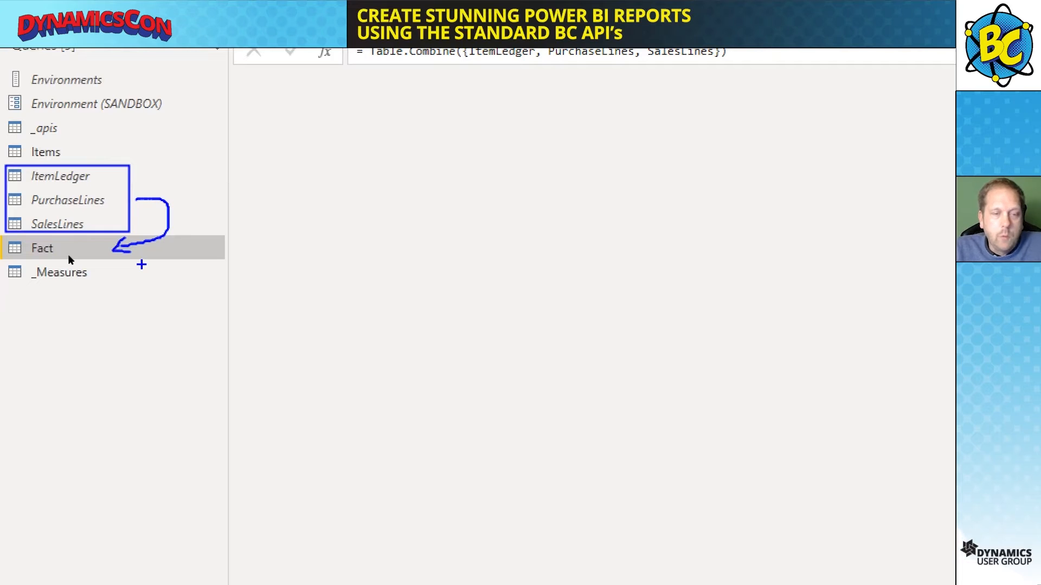
{"action": "key", "text": "Escape"}
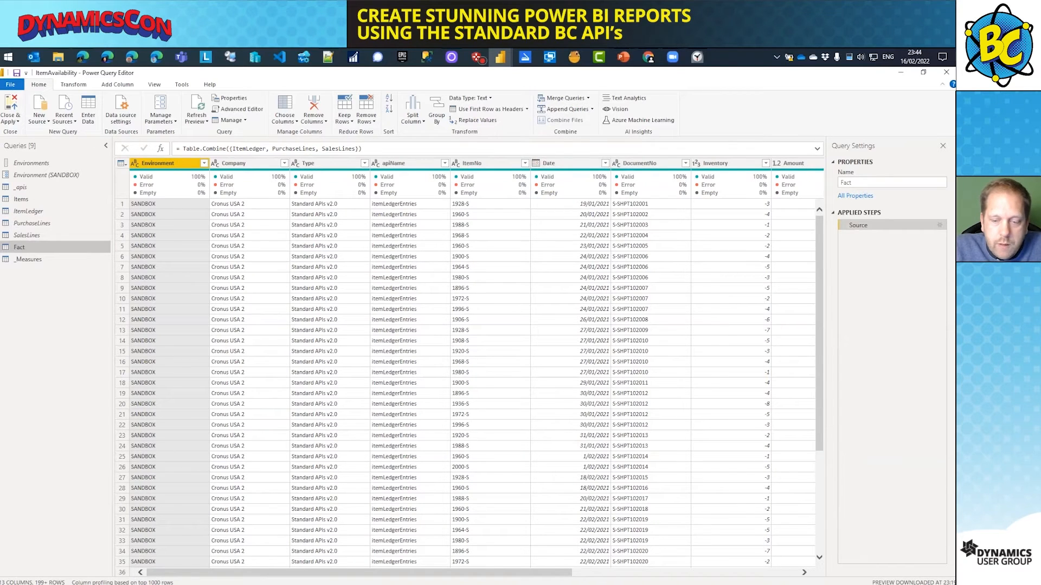
- Look through the Fact query's rows, including the Source, quantityOnPurchase and quantityOnSales columns, and return to the ItemAvailability report
{"action": "left_click_drag", "start_coordinate": [359, 572], "coordinate": [586, 573]}
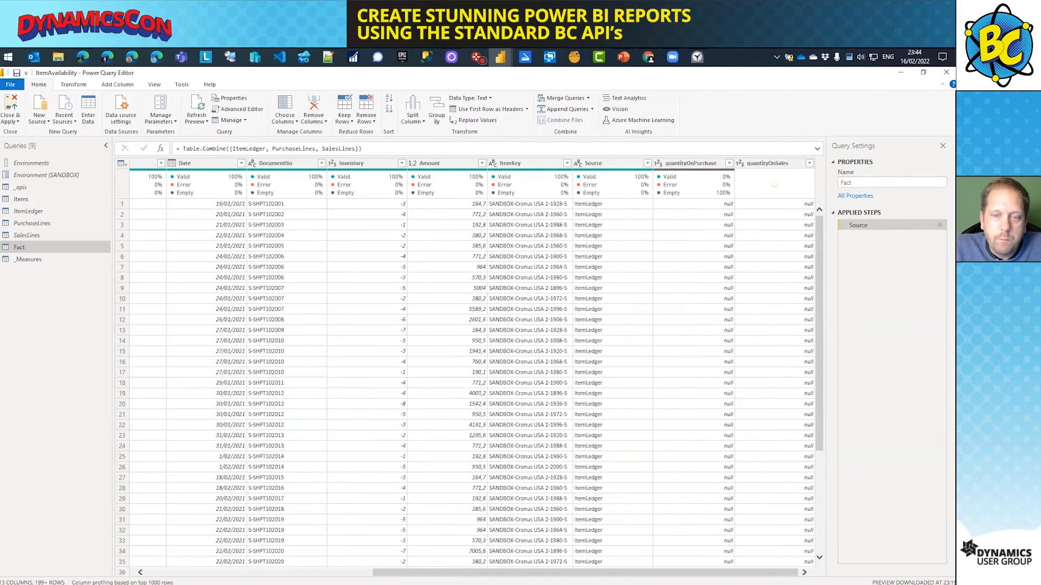
{"action": "scroll", "coordinate": [640, 272], "scroll_direction": "down", "scroll_amount": 20}
{"action": "scroll", "coordinate": [639, 272], "scroll_direction": "down", "scroll_amount": 20}
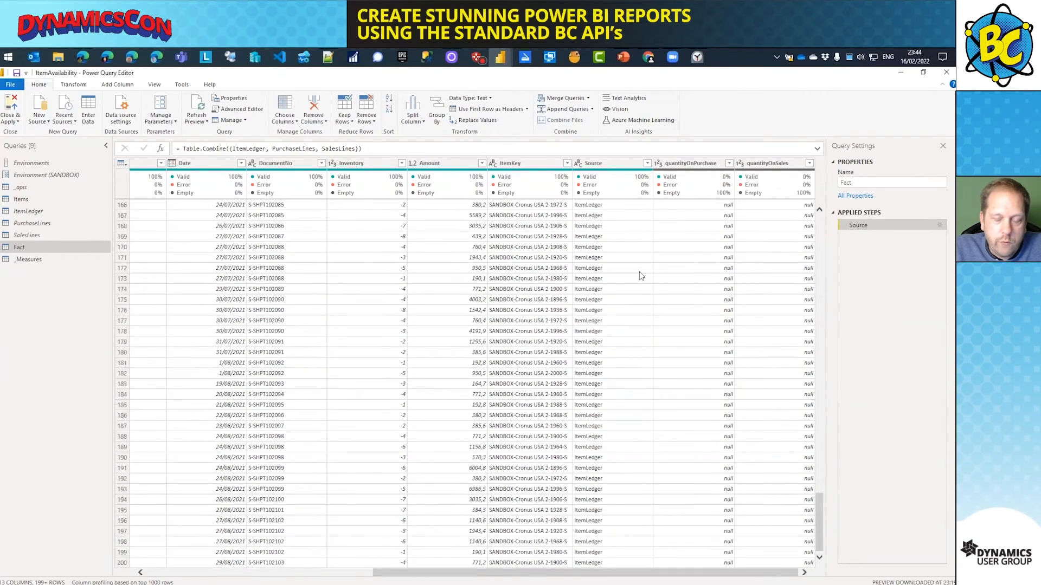
{"action": "scroll", "coordinate": [639, 275], "scroll_direction": "down", "scroll_amount": 20}
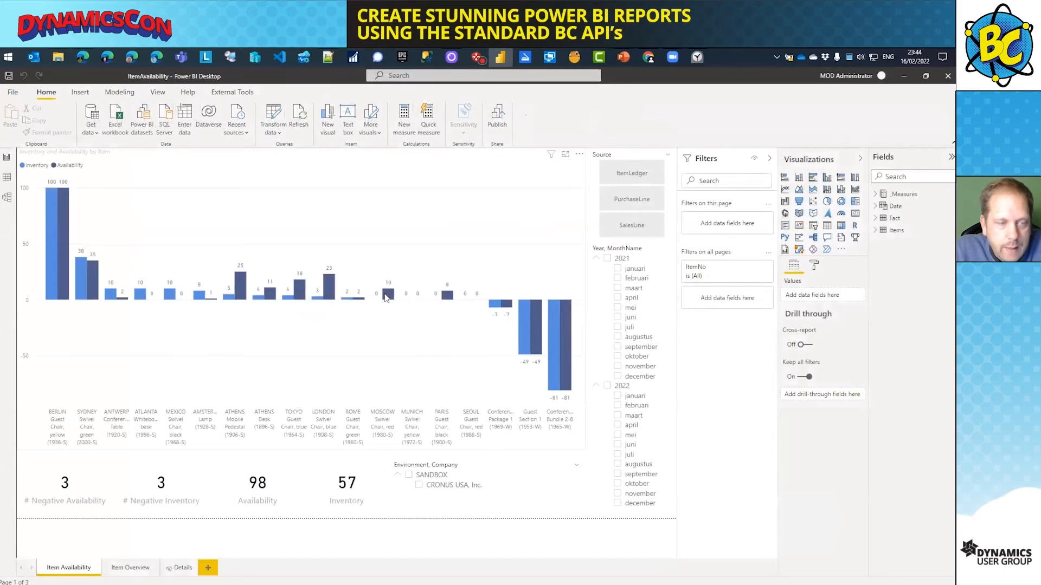
- Examine the Fact table and its relationships in the data model, and view the Date table's DAX definition and data
{"action": "left_click", "coordinate": [7, 197]}
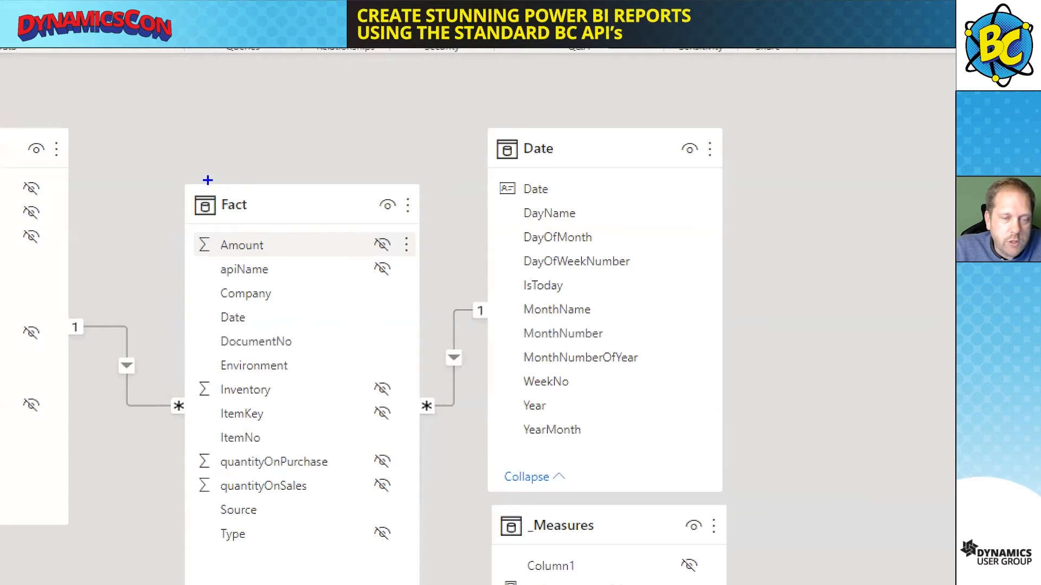
{"action": "left_click_drag", "start_coordinate": [179, 172], "coordinate": [285, 224]}
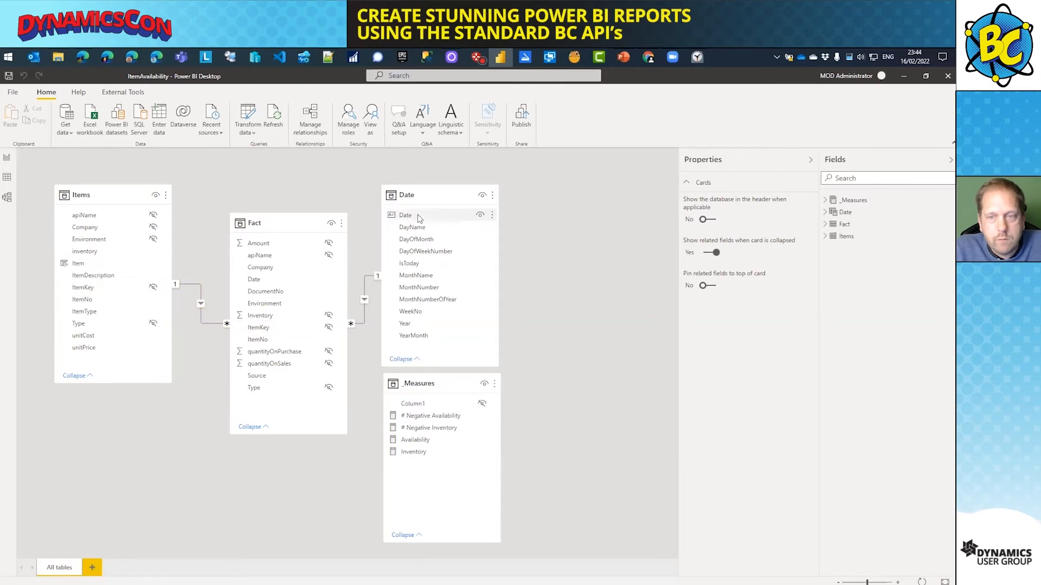
{"action": "left_click", "coordinate": [7, 179]}
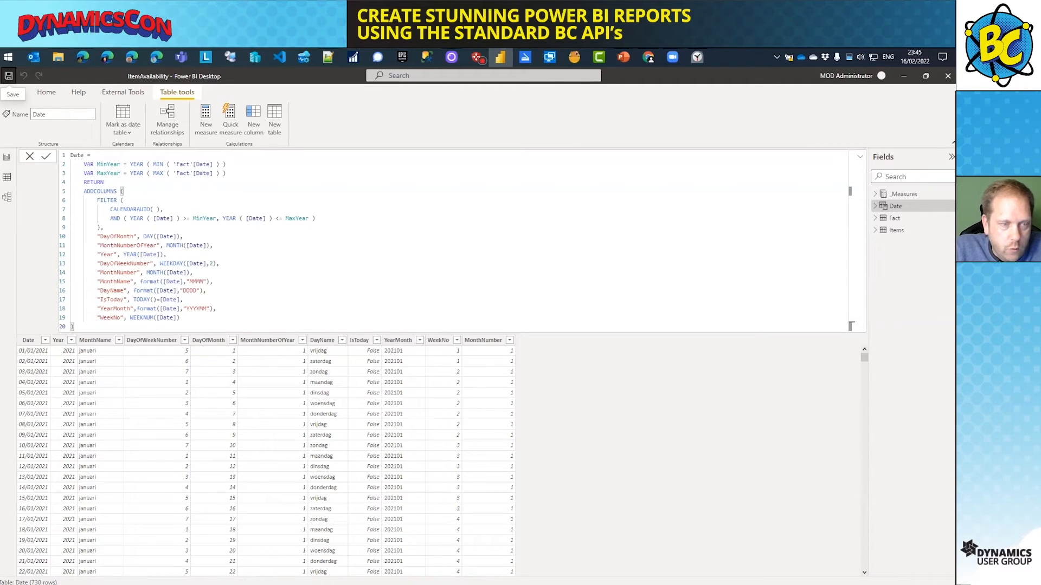
{"action": "left_click", "coordinate": [902, 205]}
- Expand the _Measures table and view the Inventory measure's formula at an enlarged text size
{"action": "left_click", "coordinate": [904, 197]}
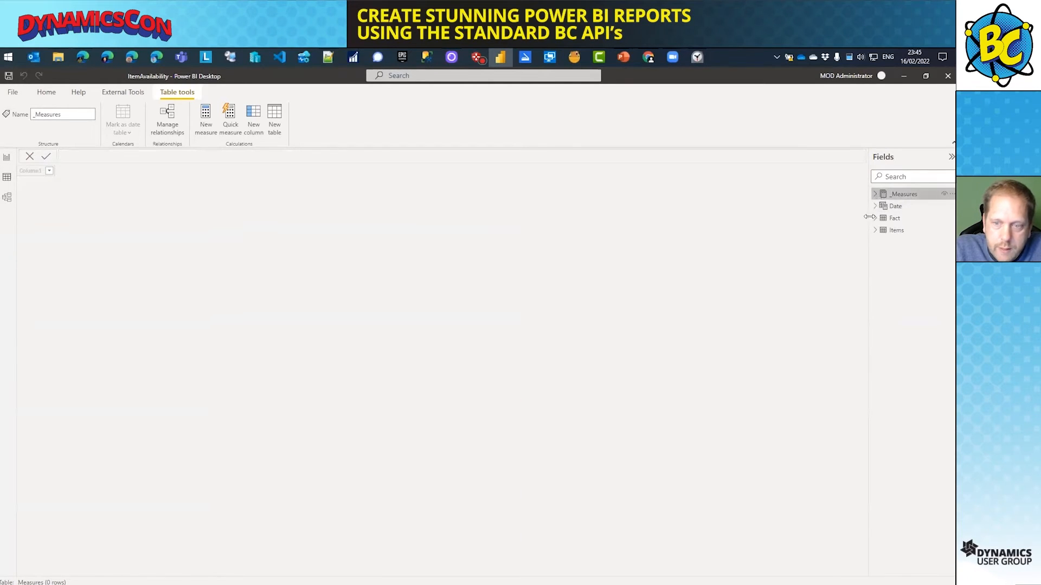
{"action": "left_click", "coordinate": [875, 194]}
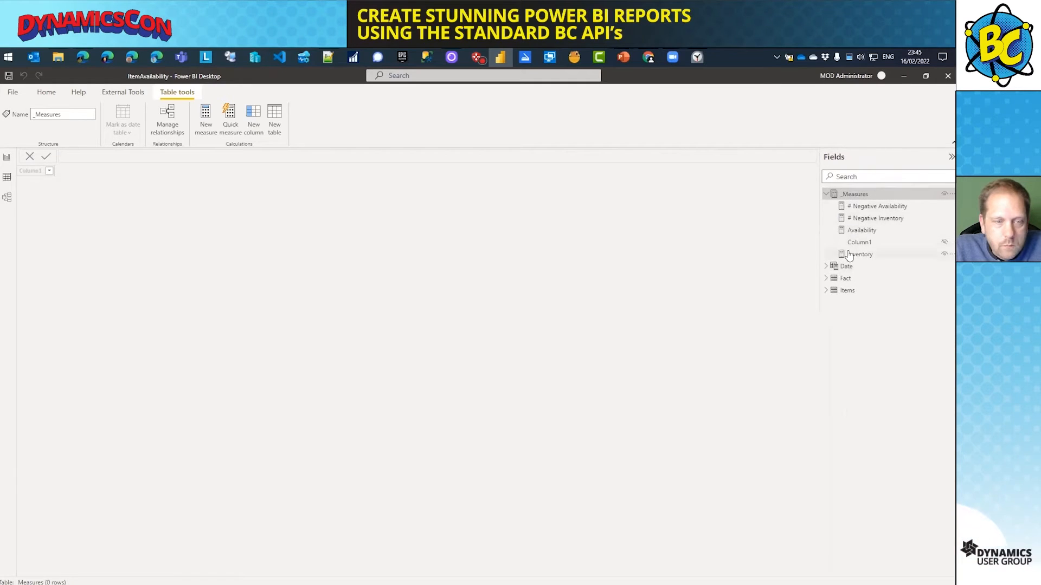
{"action": "left_click", "coordinate": [849, 254]}
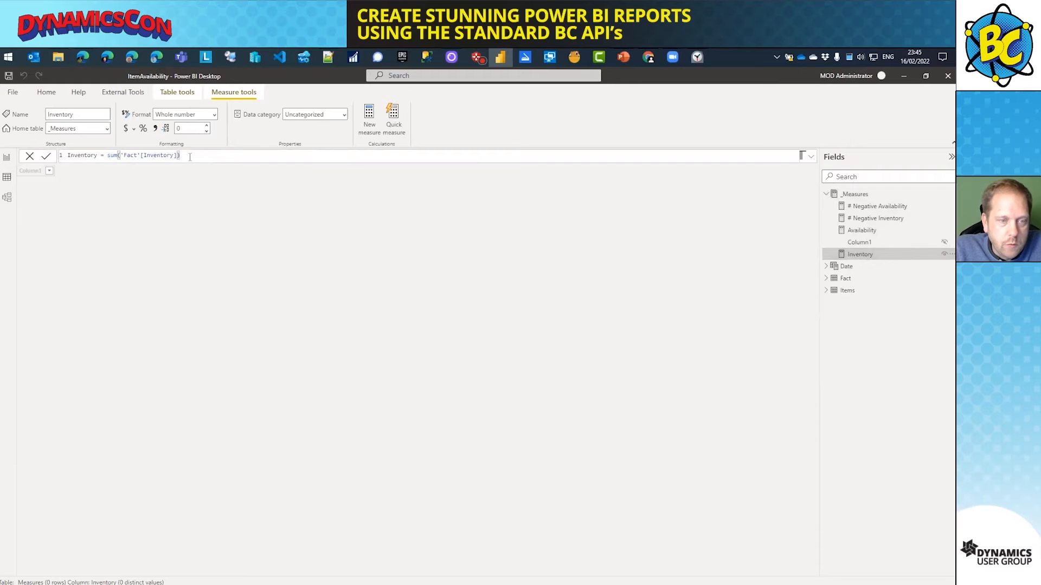
{"action": "scroll", "coordinate": [190, 157], "scroll_direction": "up", "scroll_amount": 5}
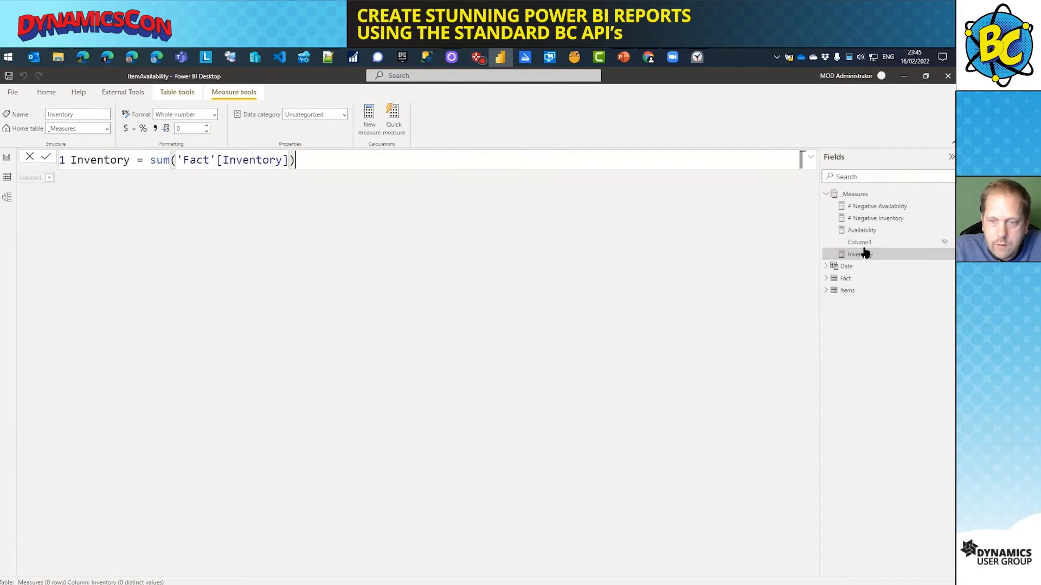
- Review the formulas of the Availability, # Negative Inventory and # Negative Availability measures, and return to the report page
{"action": "left_click", "coordinate": [826, 235]}
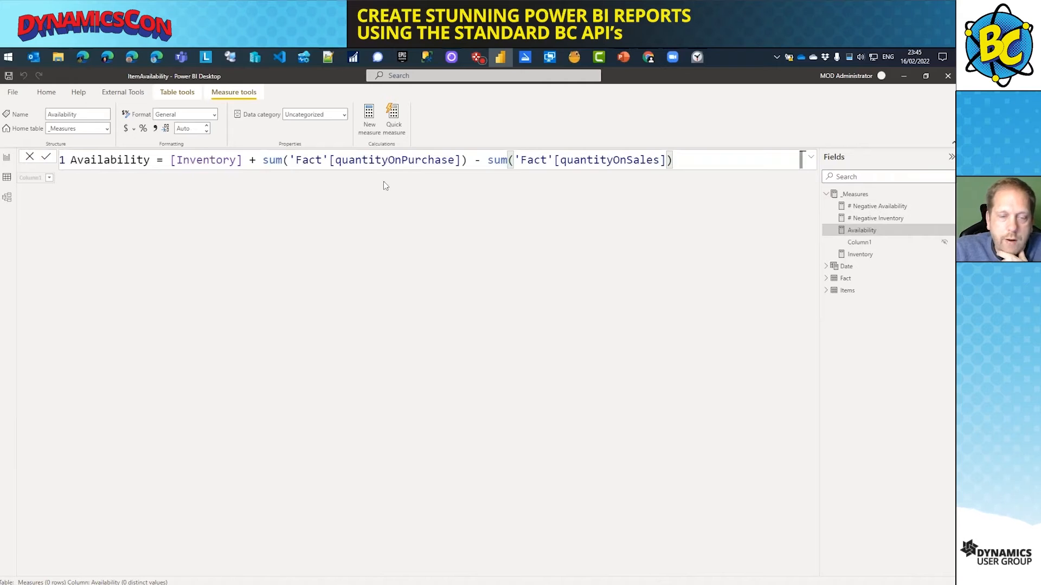
{"action": "left_click", "coordinate": [858, 232]}
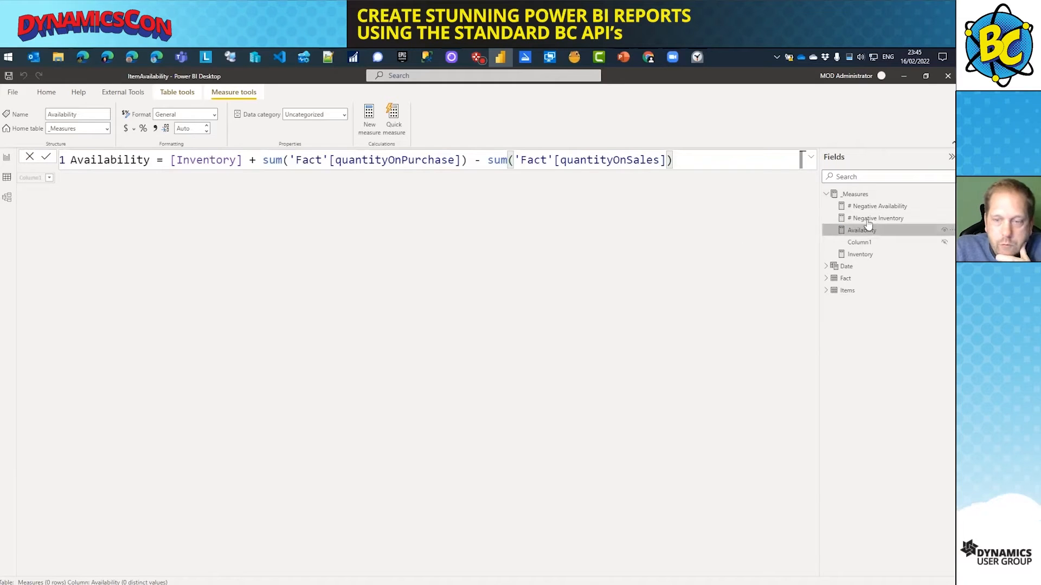
{"action": "left_click", "coordinate": [867, 220]}
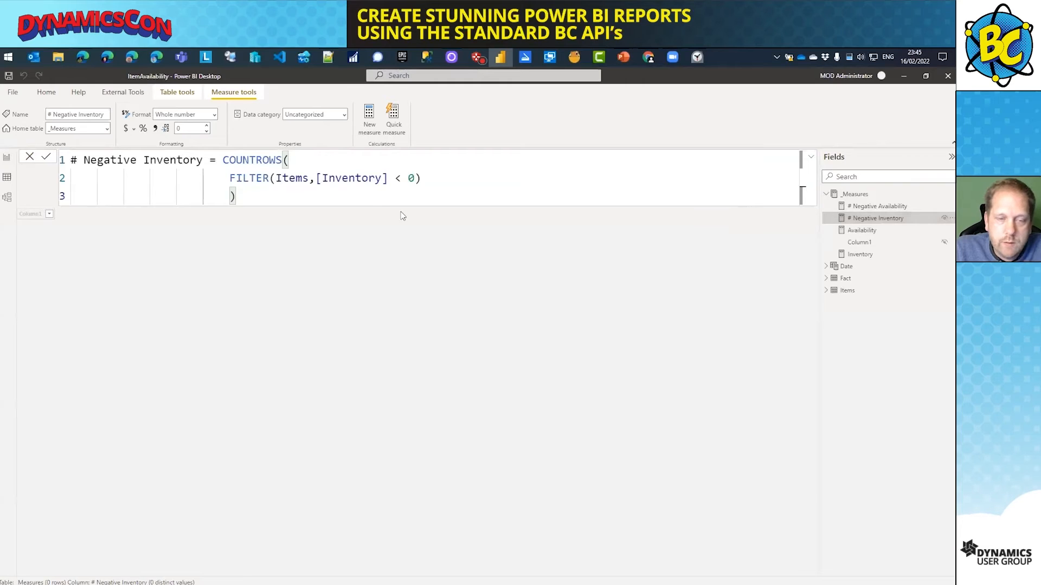
{"action": "left_click", "coordinate": [870, 208]}
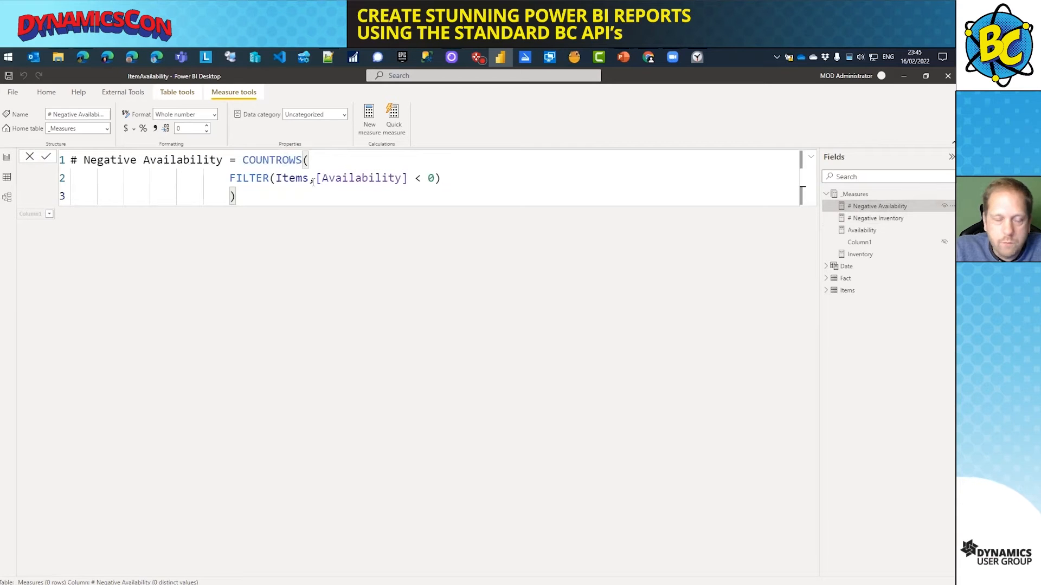
{"action": "left_click", "coordinate": [7, 158]}
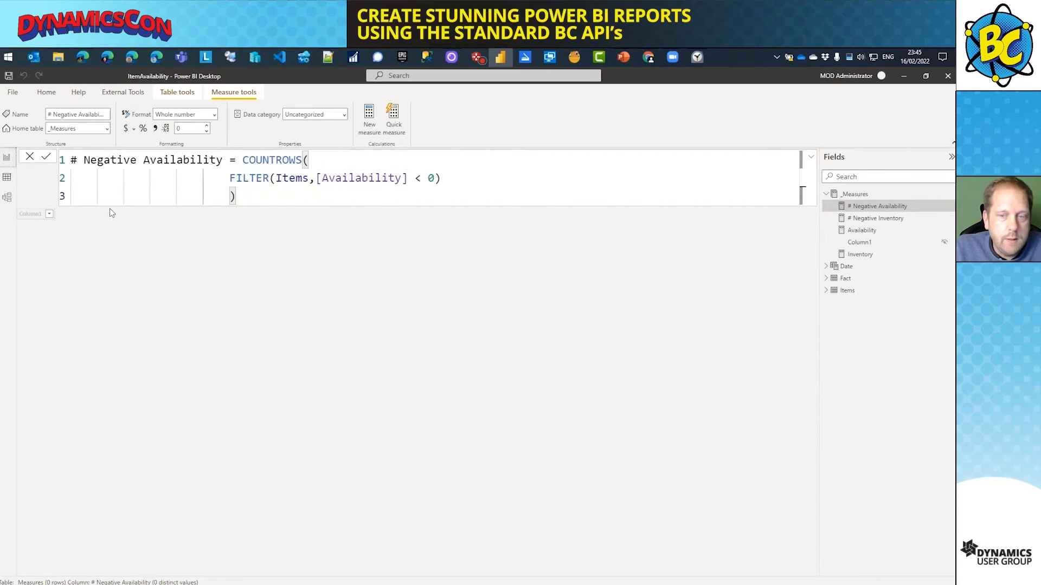